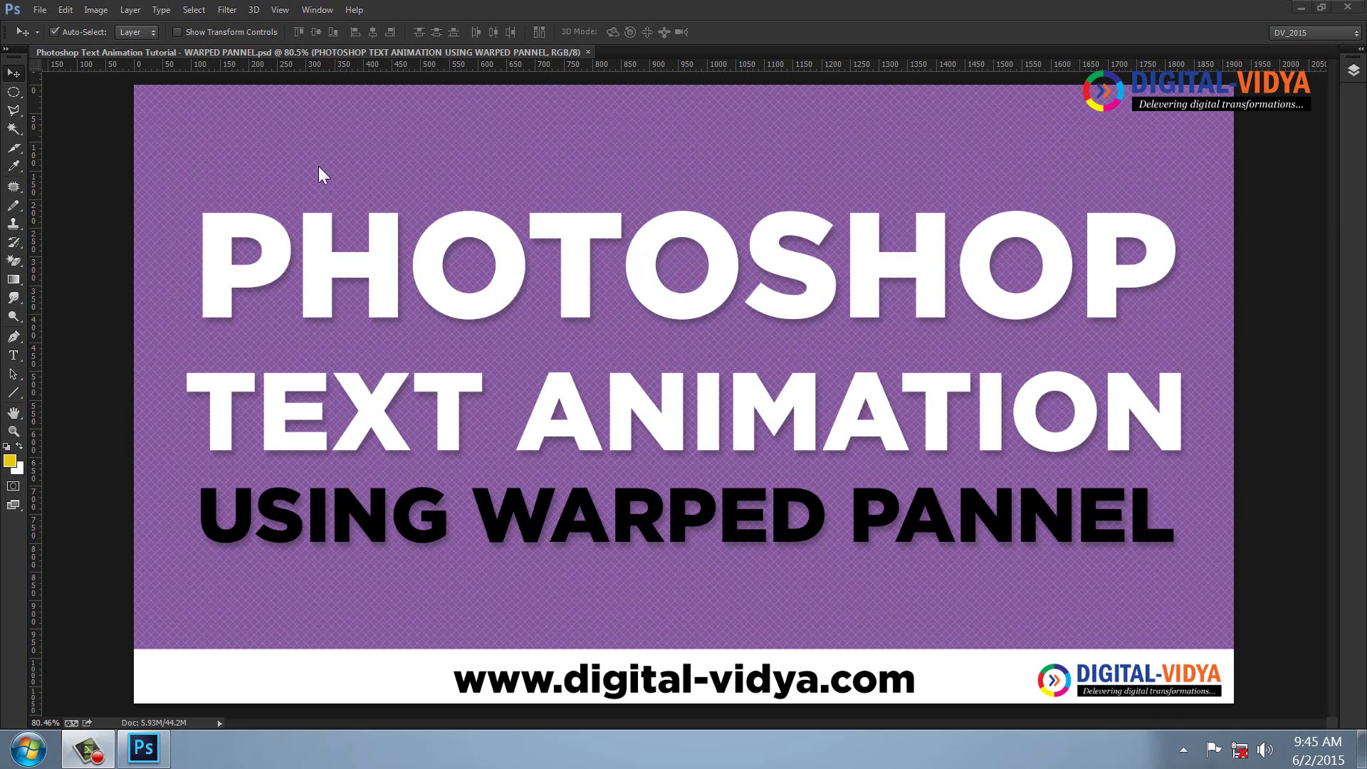
# Close the title card and create a new Fit to Screen 1500×800-pixel document.
pyautogui.click(588, 51)
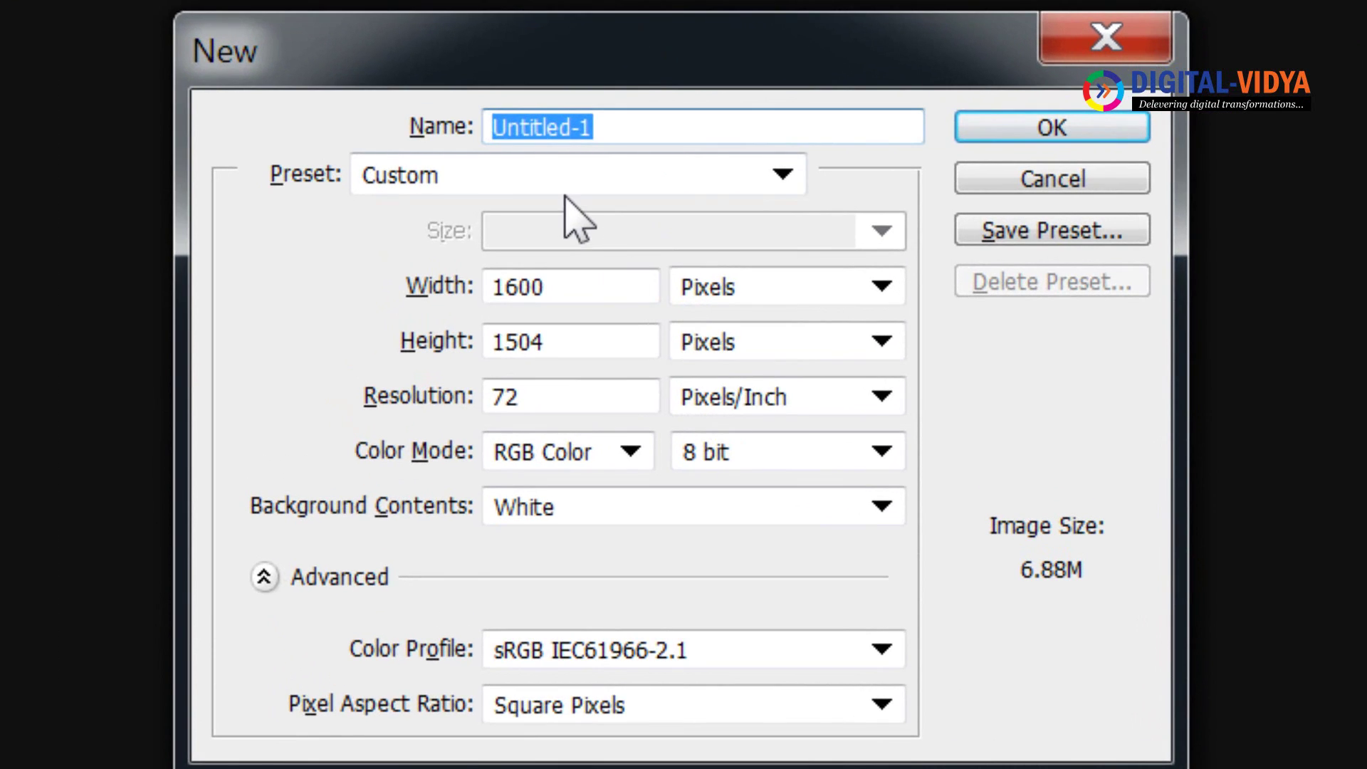
pyautogui.click(561, 182)
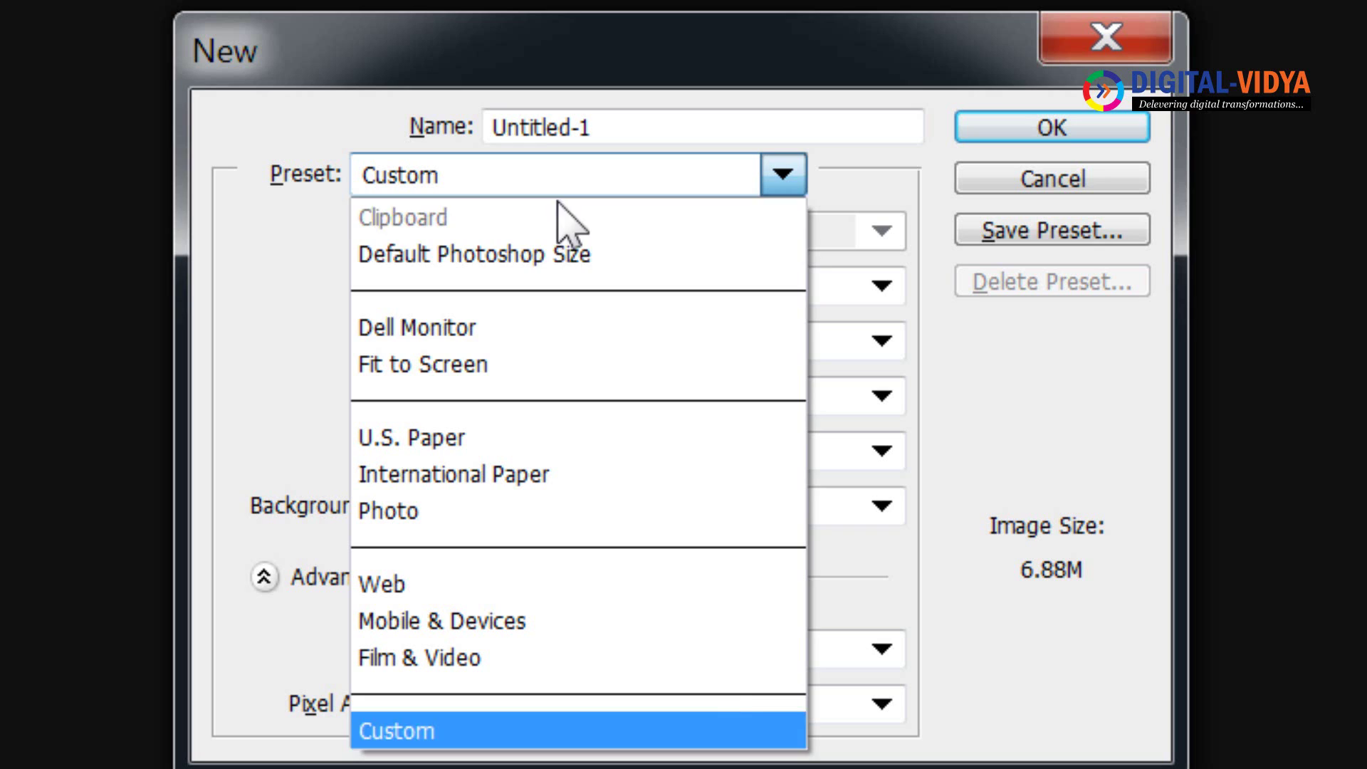
pyautogui.click(480, 364)
pyautogui.click(1095, 134)
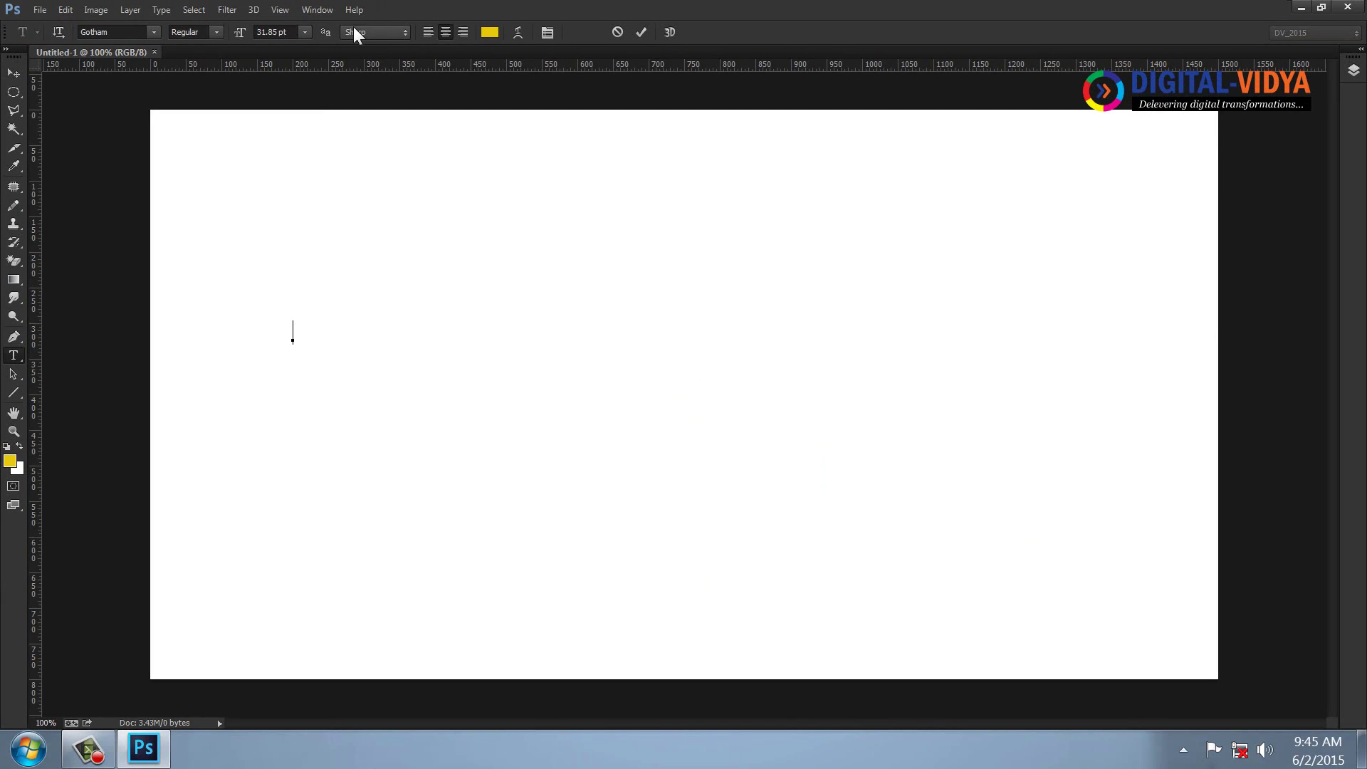
# Type 'Dgital vidya online Training' in 72 pt and move the line to the canvas centre.
pyautogui.click(302, 32)
pyautogui.click(292, 324)
pyautogui.write('DI')
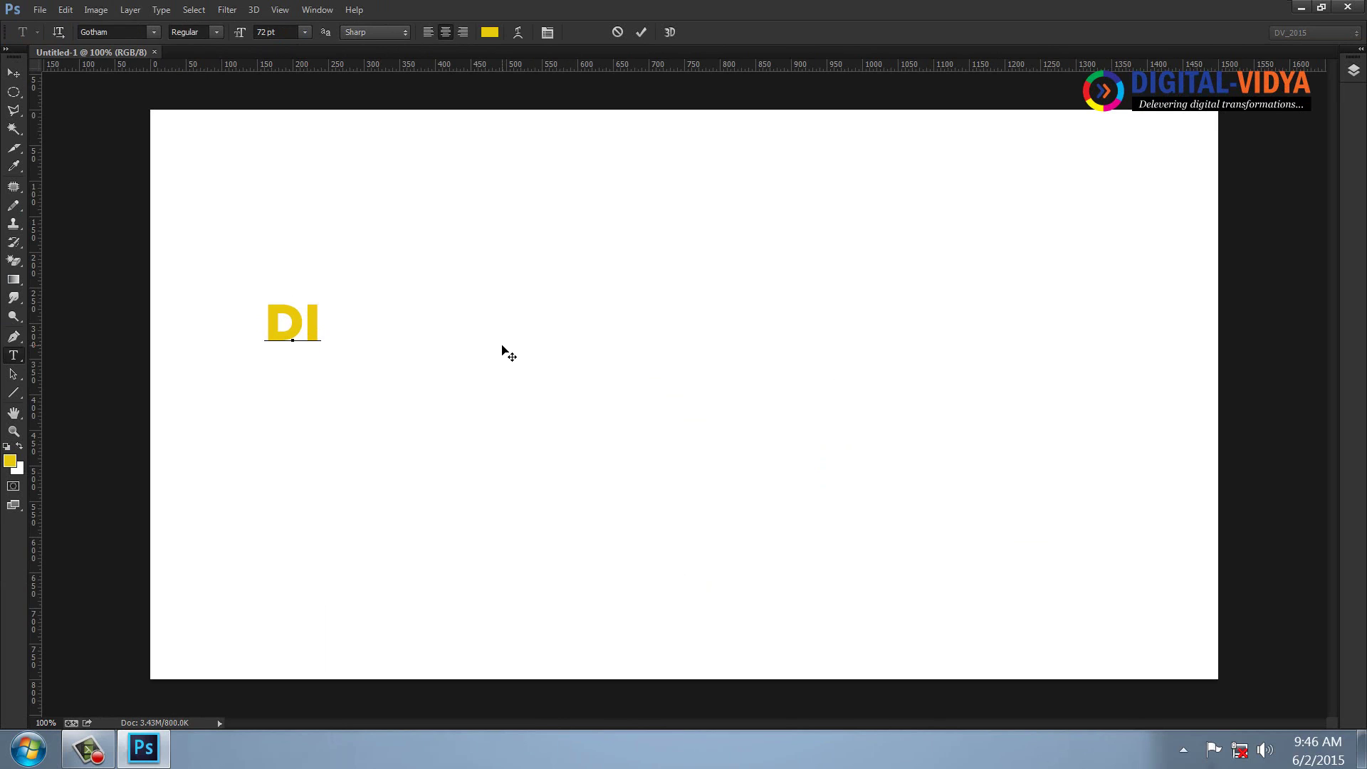
pyautogui.press('BackSpace')
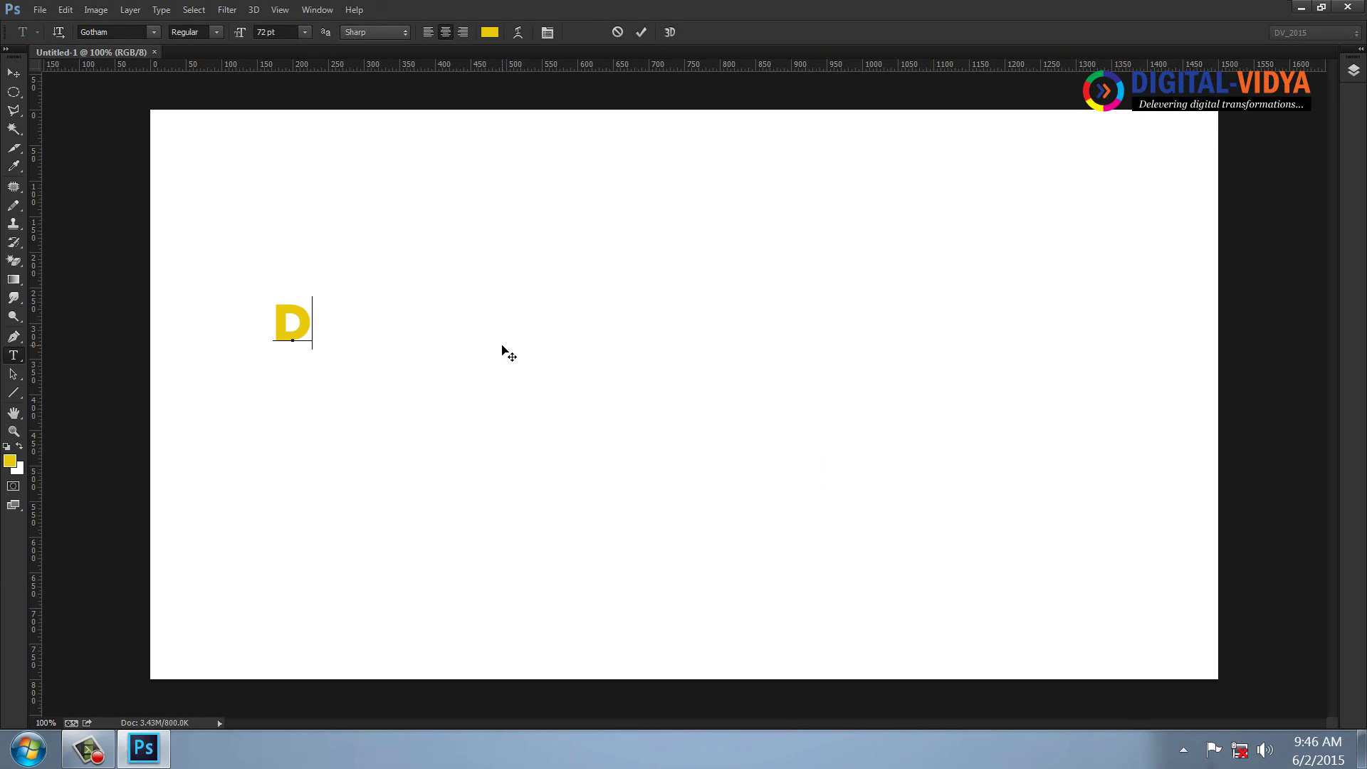
pyautogui.write('gital vi')
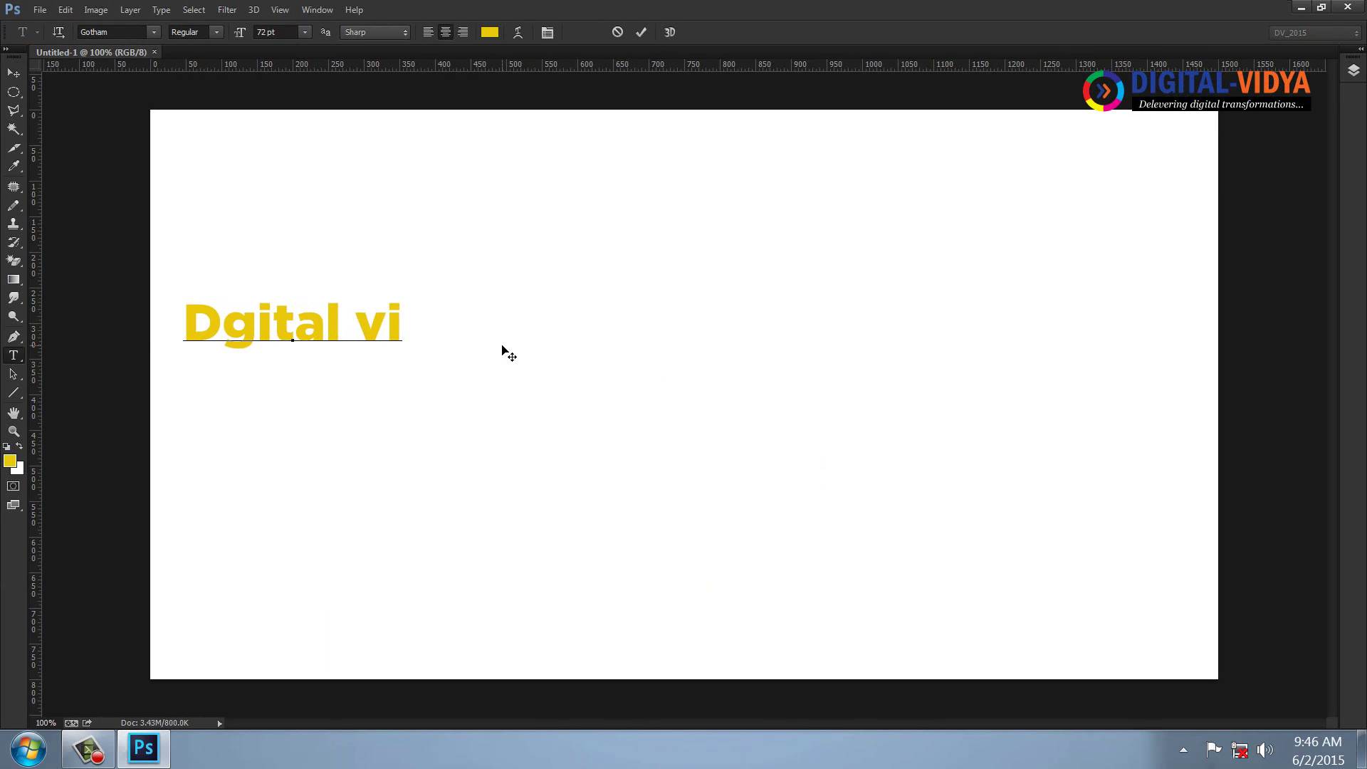
pyautogui.write('dya')
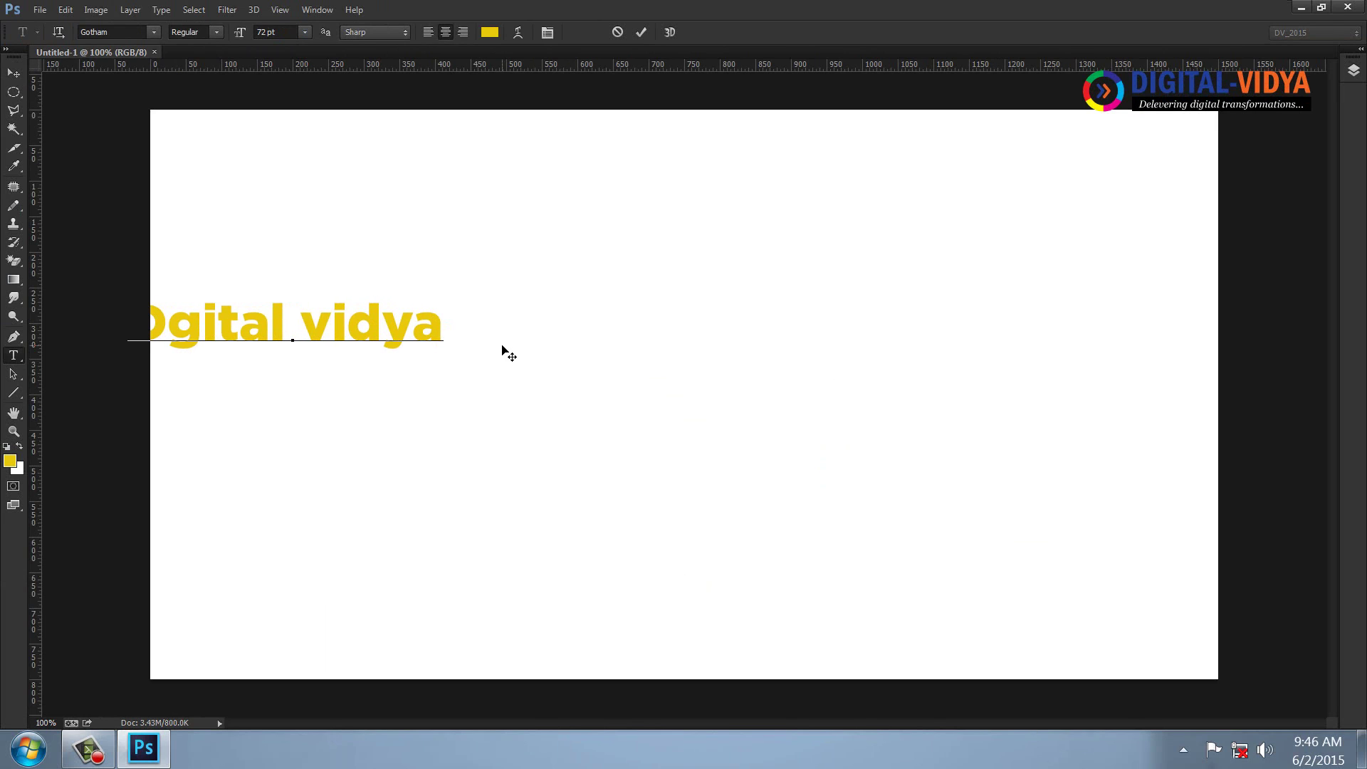
pyautogui.write(' Tr')
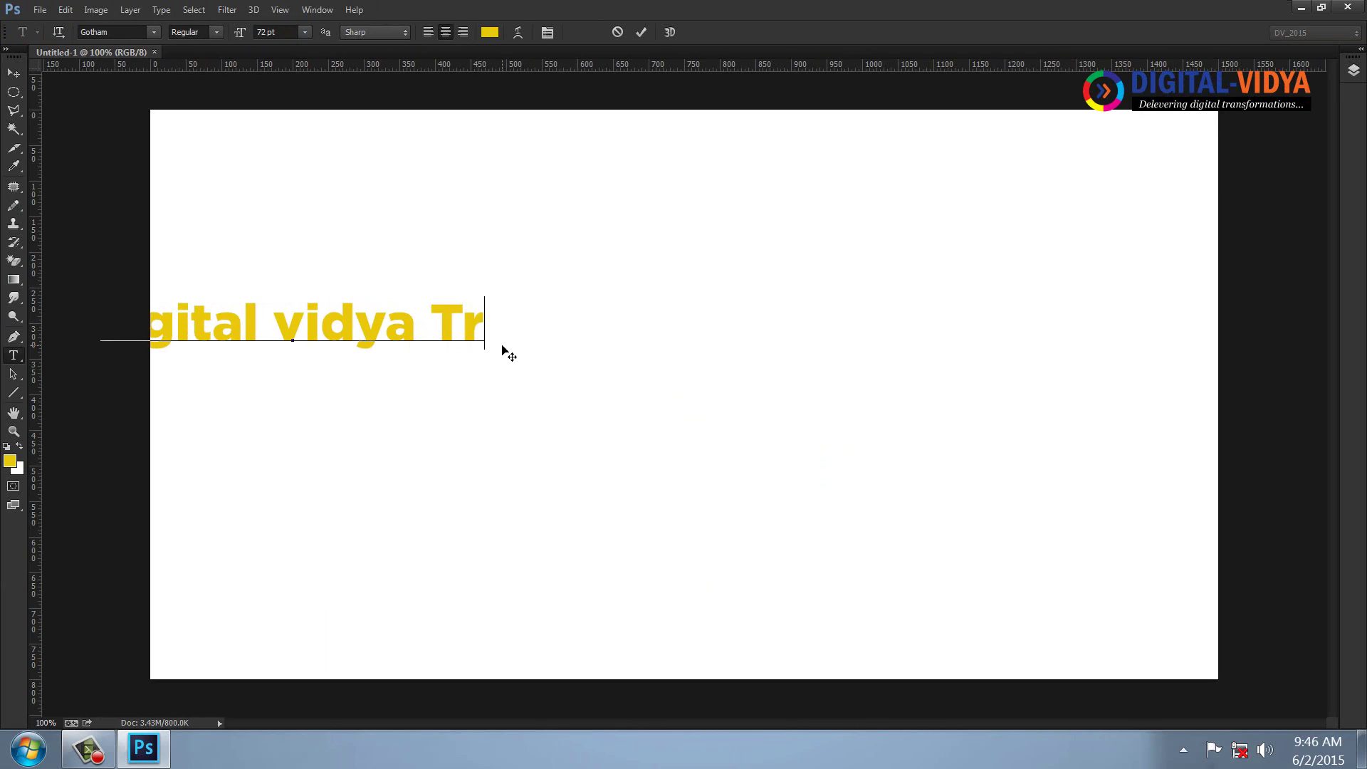
pyautogui.press('BackSpace')
pyautogui.press('BackSpace')
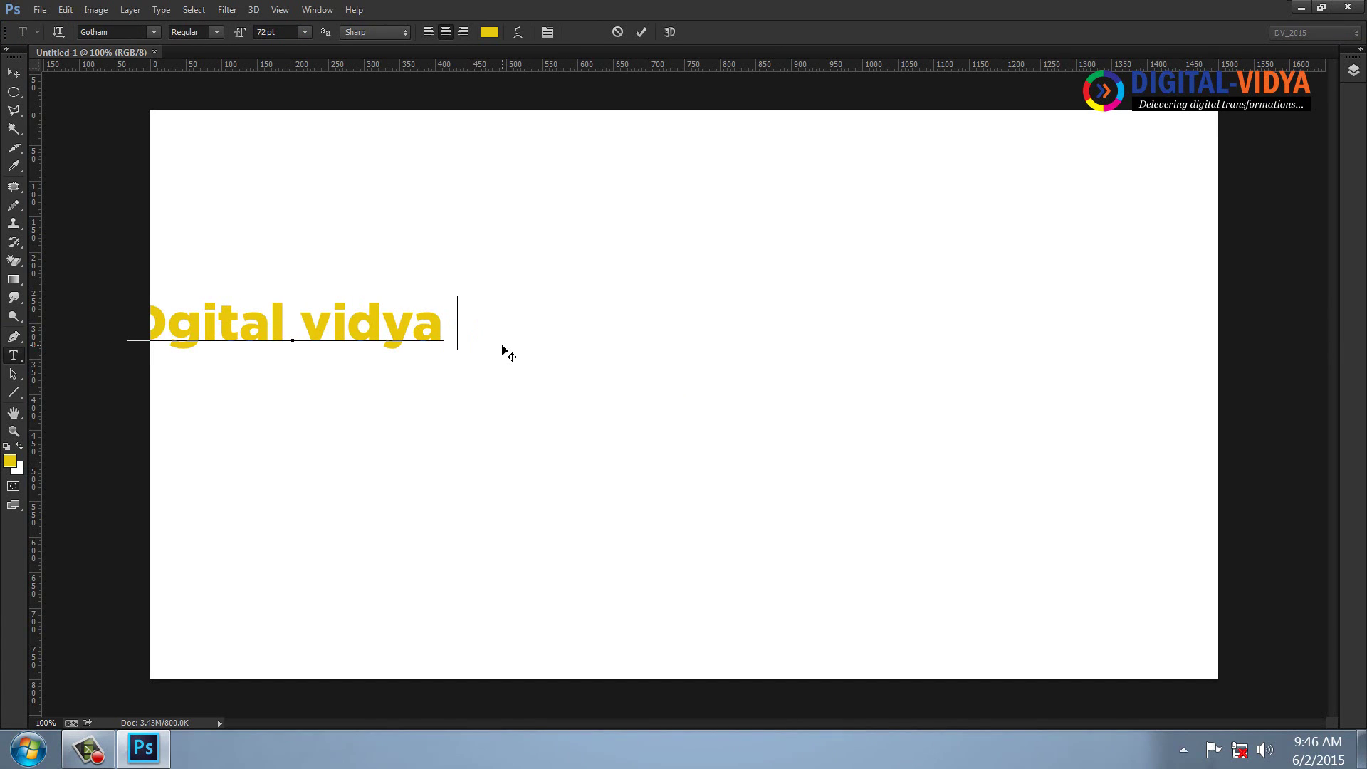
pyautogui.write('online')
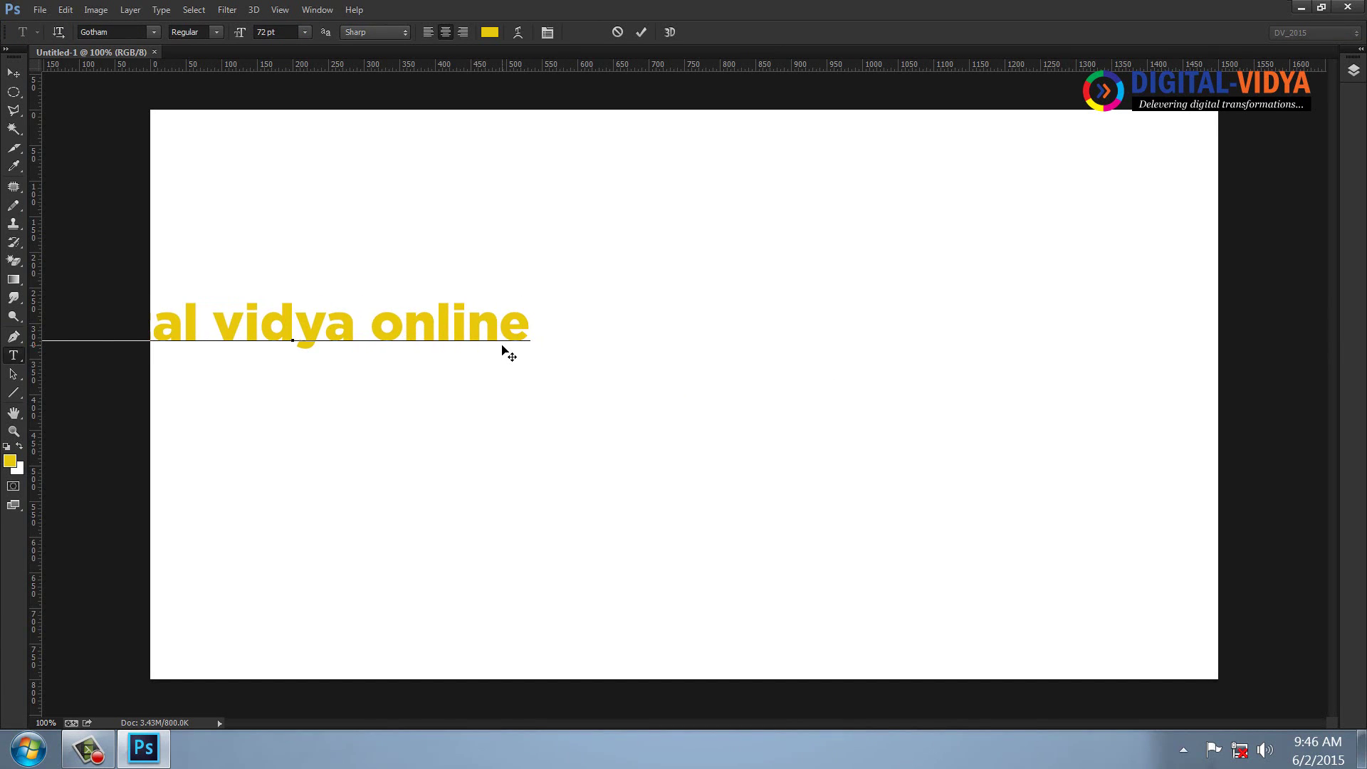
pyautogui.write(' Training')
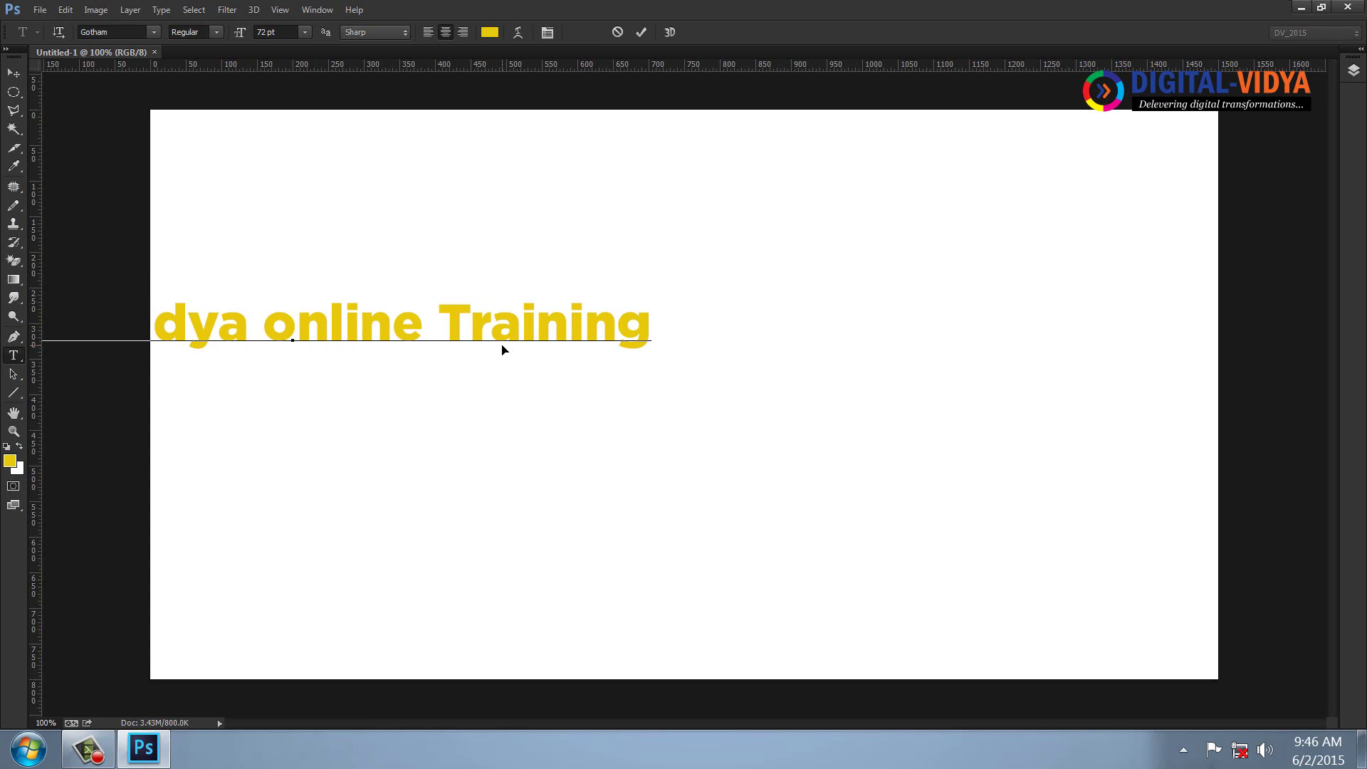
pyautogui.hotkey('ctrl', 'a')
pyautogui.moveTo(589, 421); pyautogui.dragTo(978, 431)
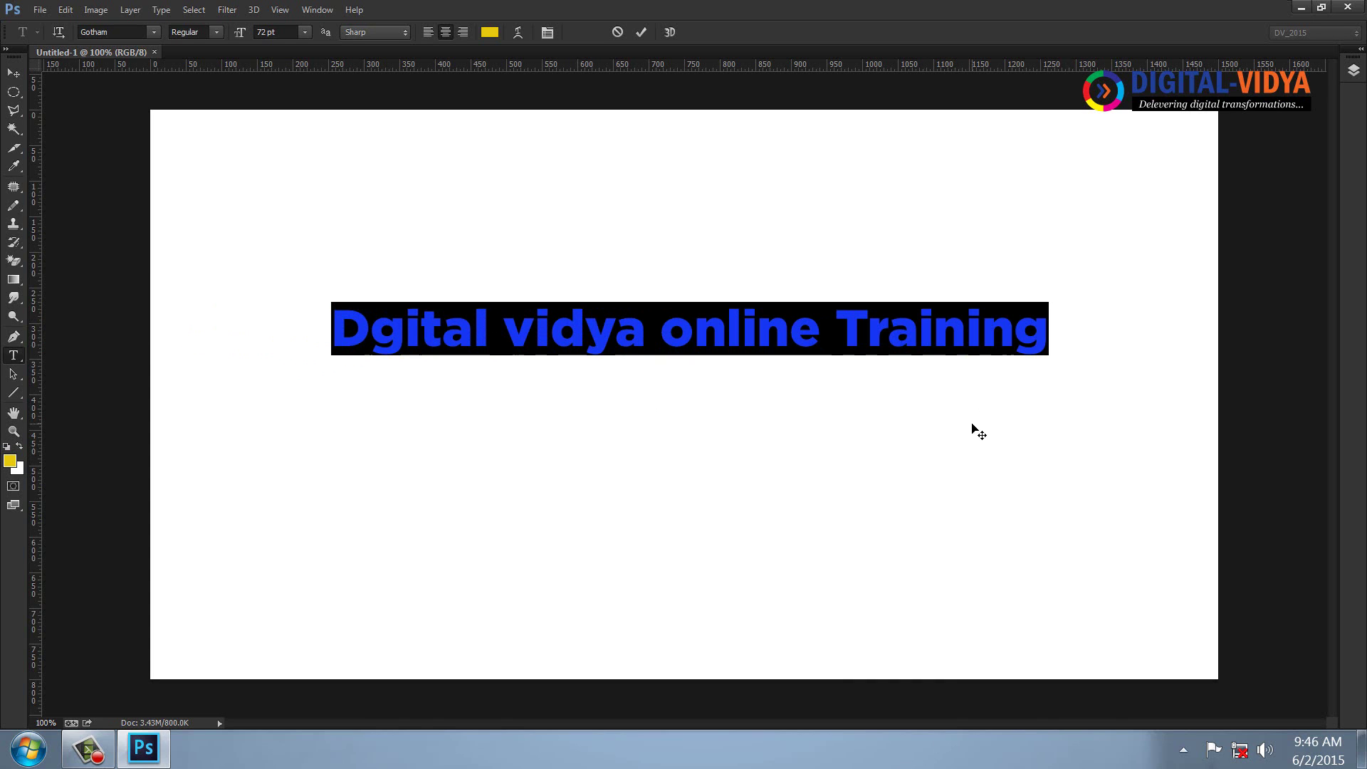
# Shrink the text to 50 pt, shift it slightly, and colour it red.
pyautogui.click(280, 32)
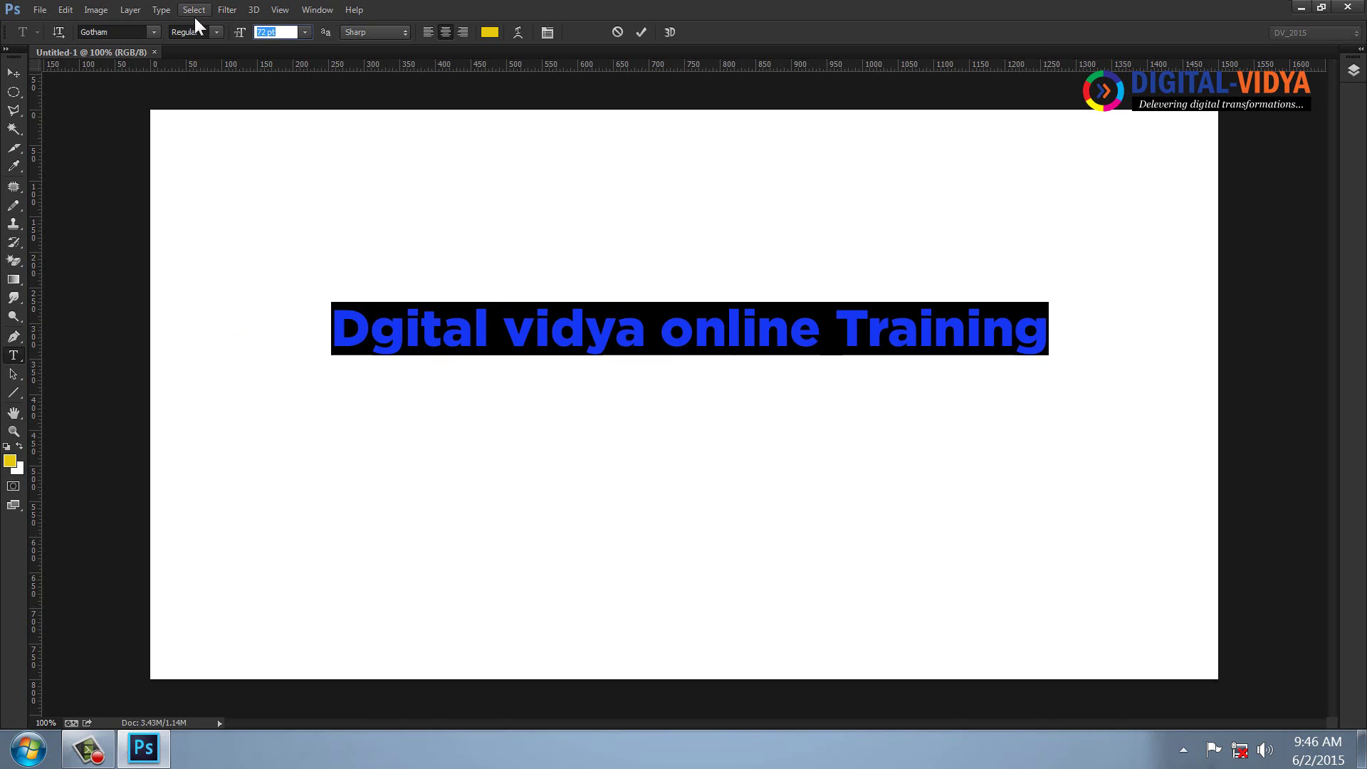
pyautogui.write('50')
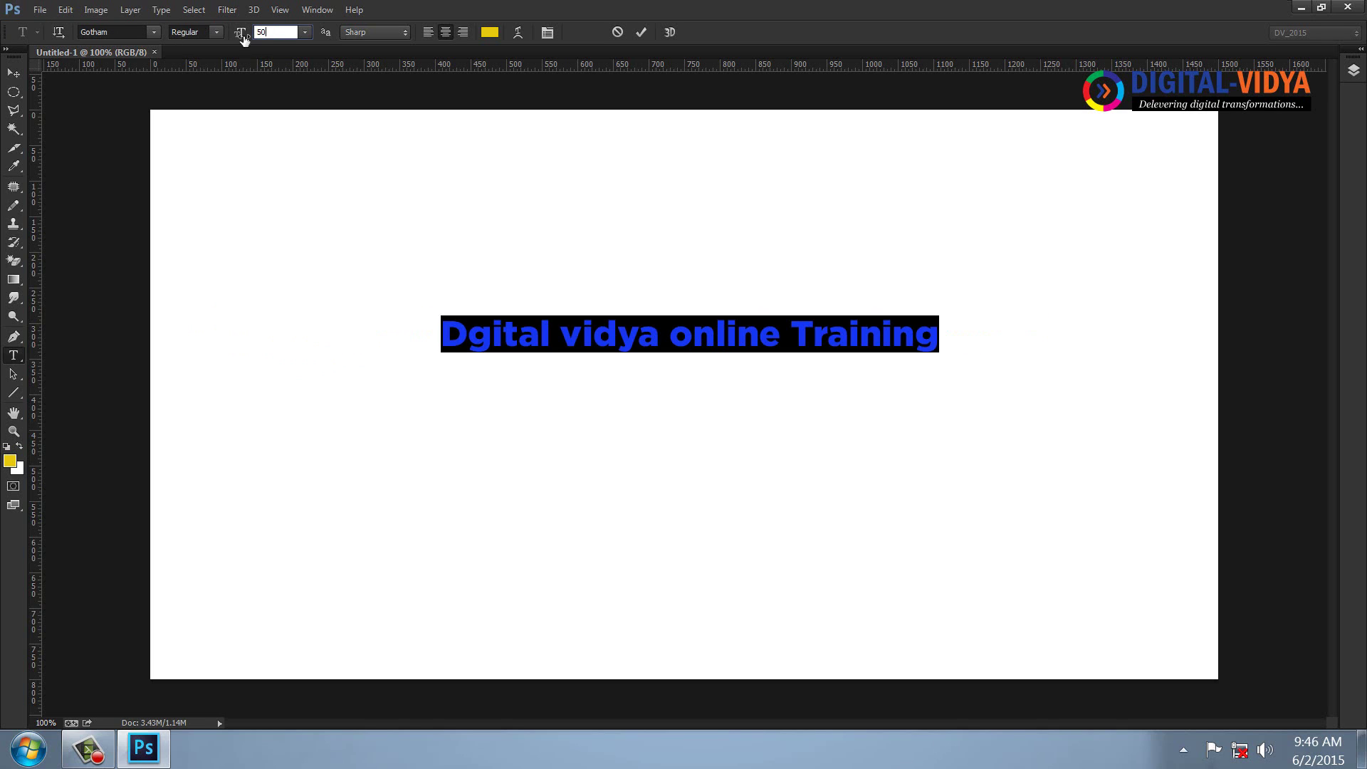
pyautogui.click(14, 72)
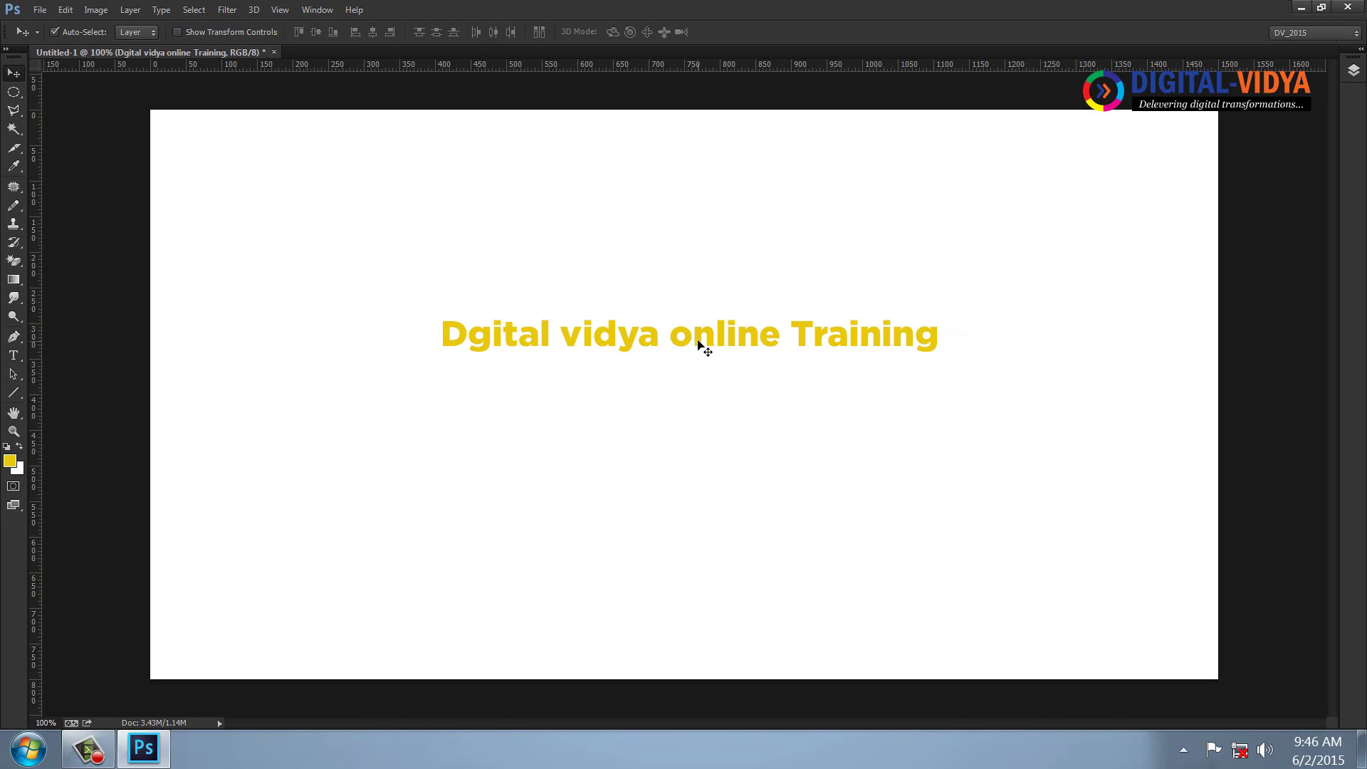
pyautogui.moveTo(699, 345); pyautogui.dragTo(674, 373)
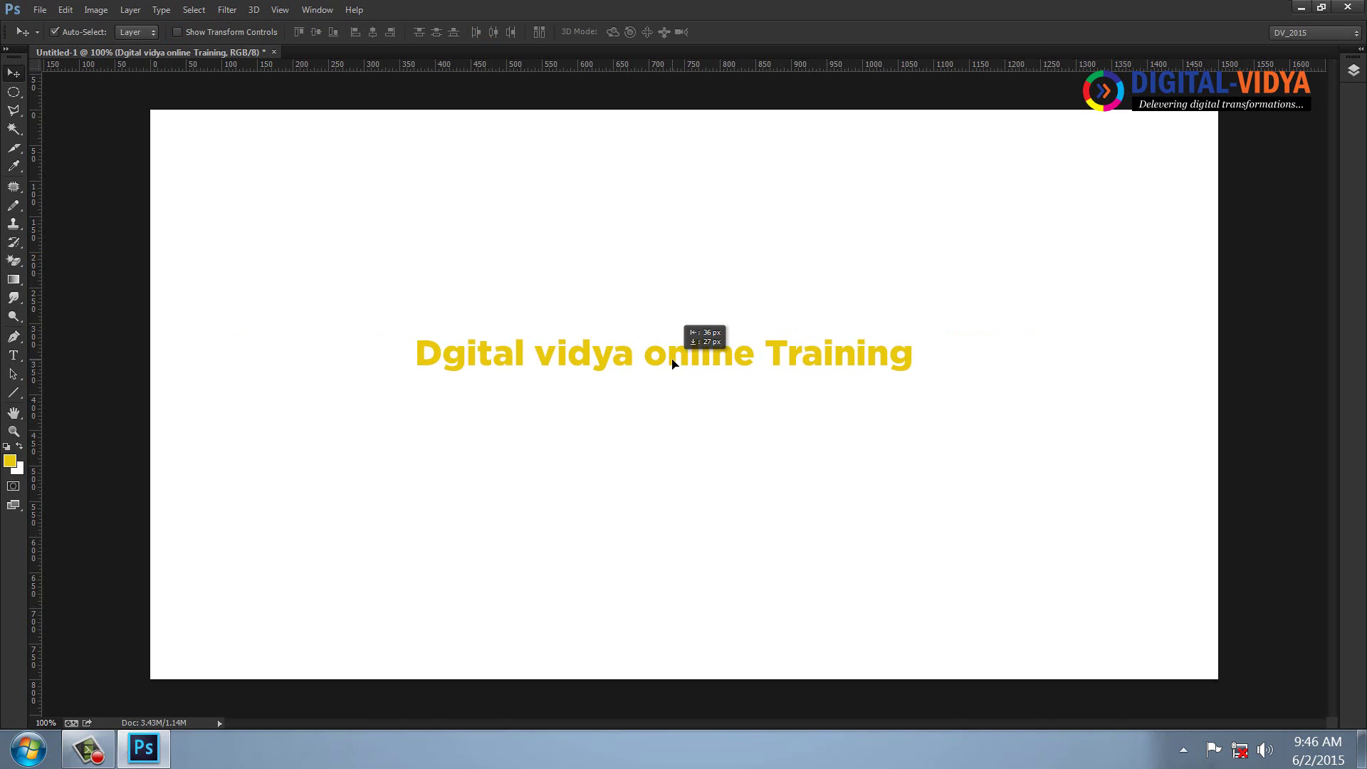
pyautogui.click(10, 462)
pyautogui.click(796, 200)
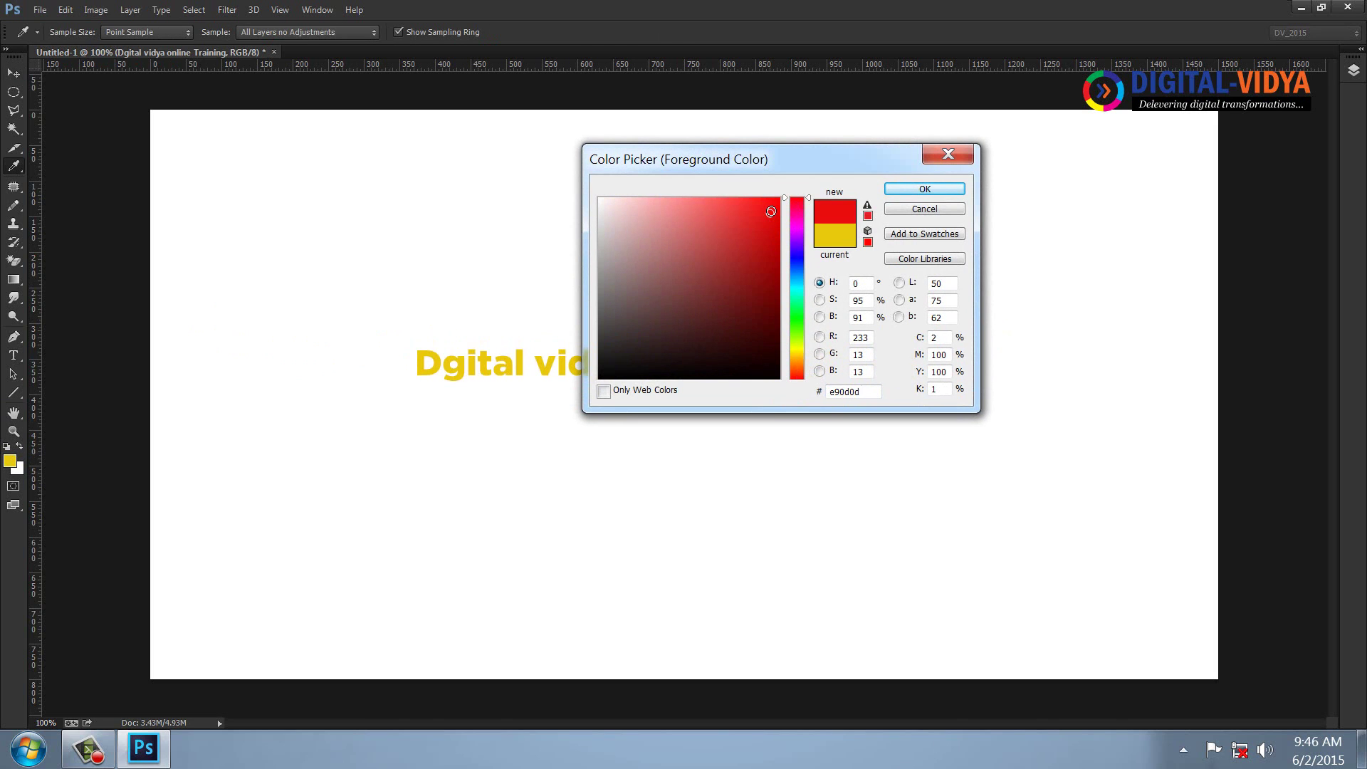
pyautogui.click(925, 189)
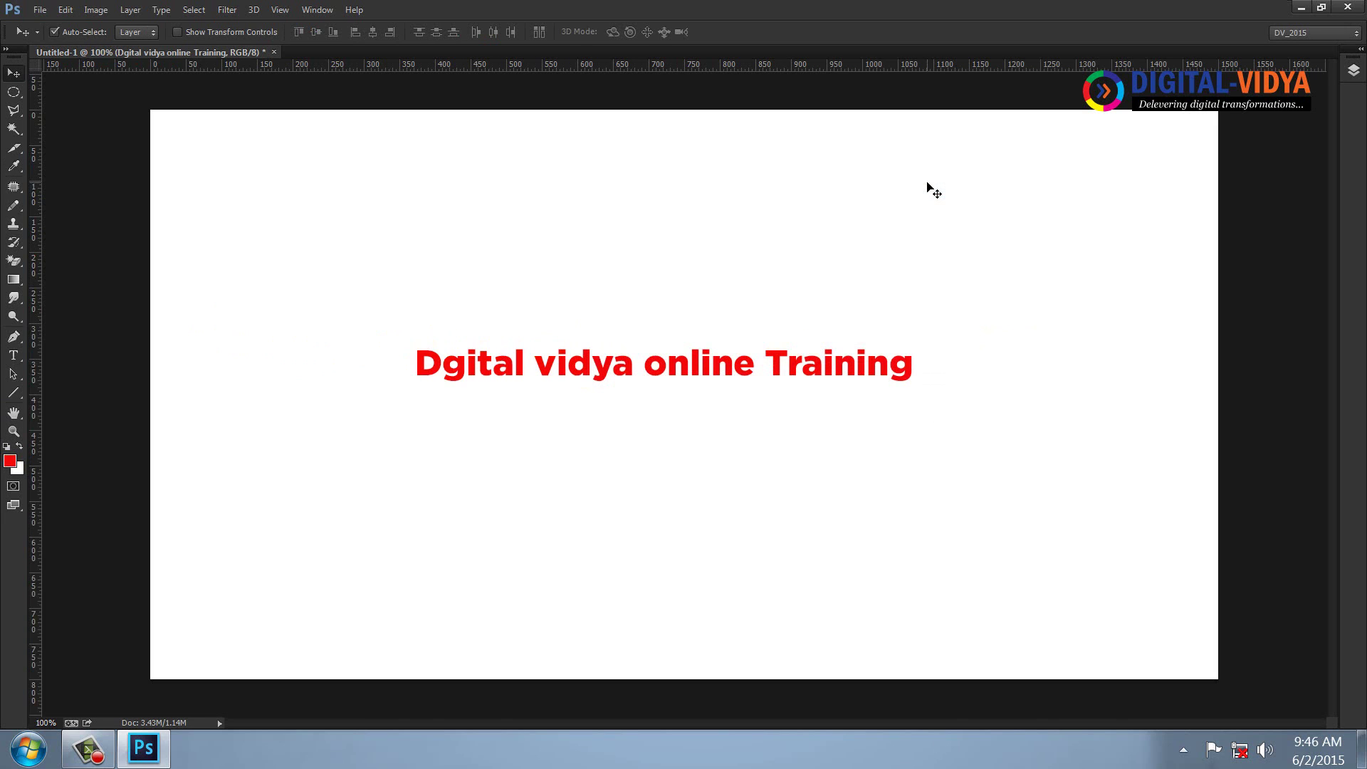
# Insert the missing 'i' so it reads 'Digital vidya online Training', then nudge it right.
pyautogui.press('t')
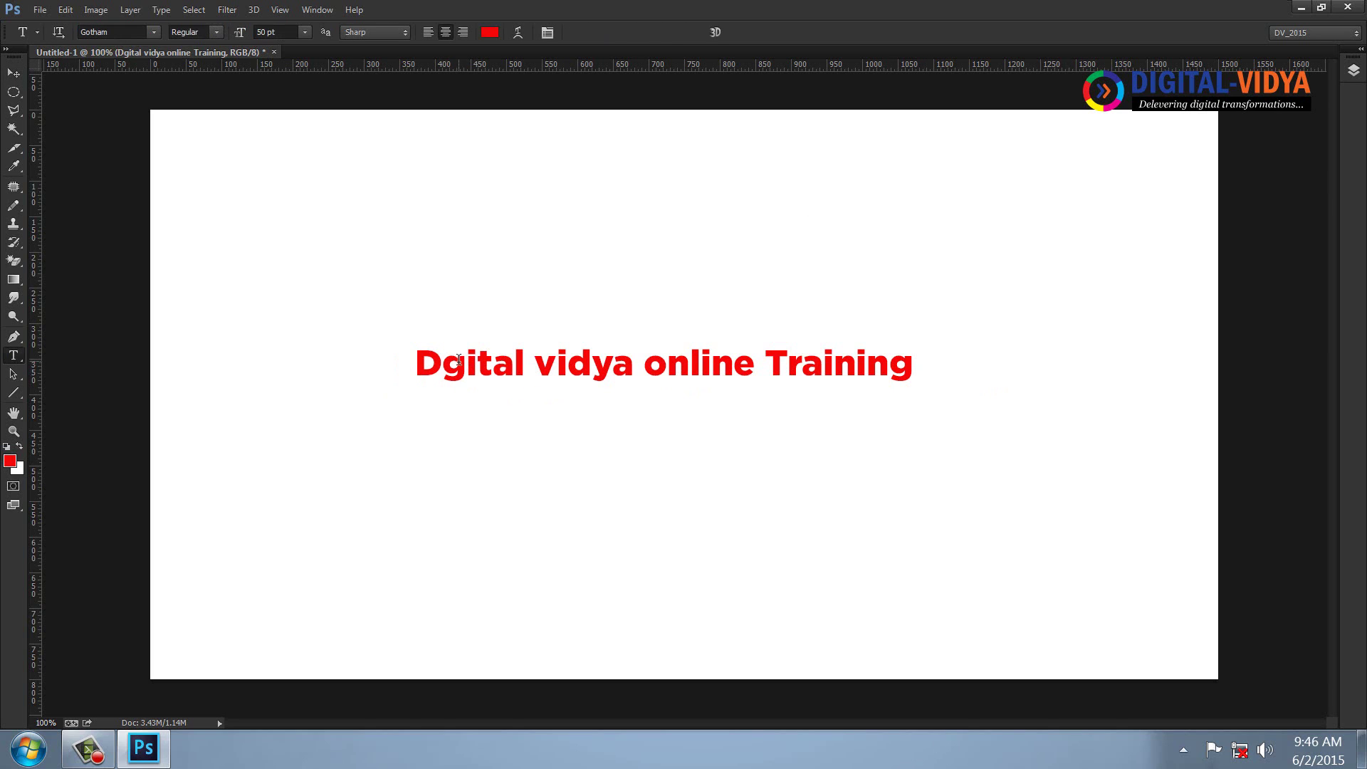
pyautogui.click(445, 364)
pyautogui.write('i')
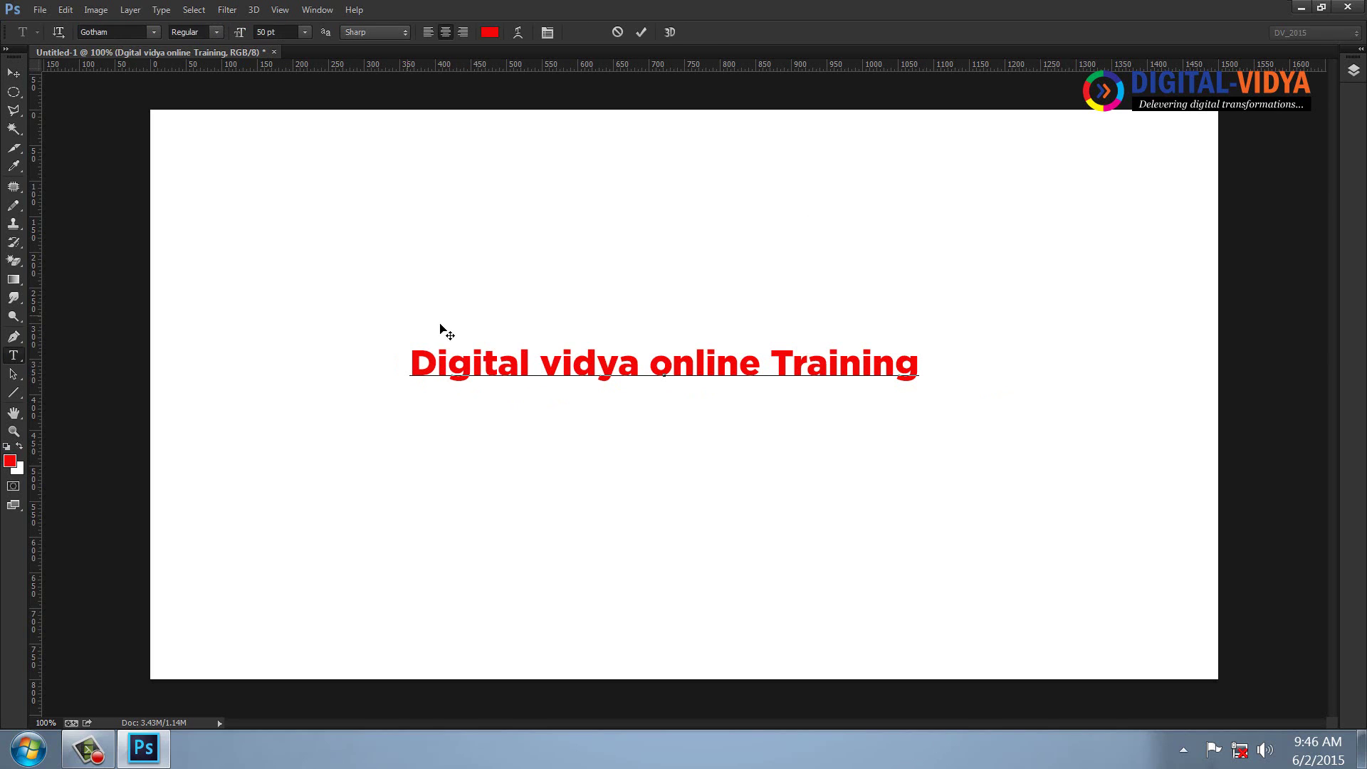
pyautogui.click(916, 366)
pyautogui.click(14, 73)
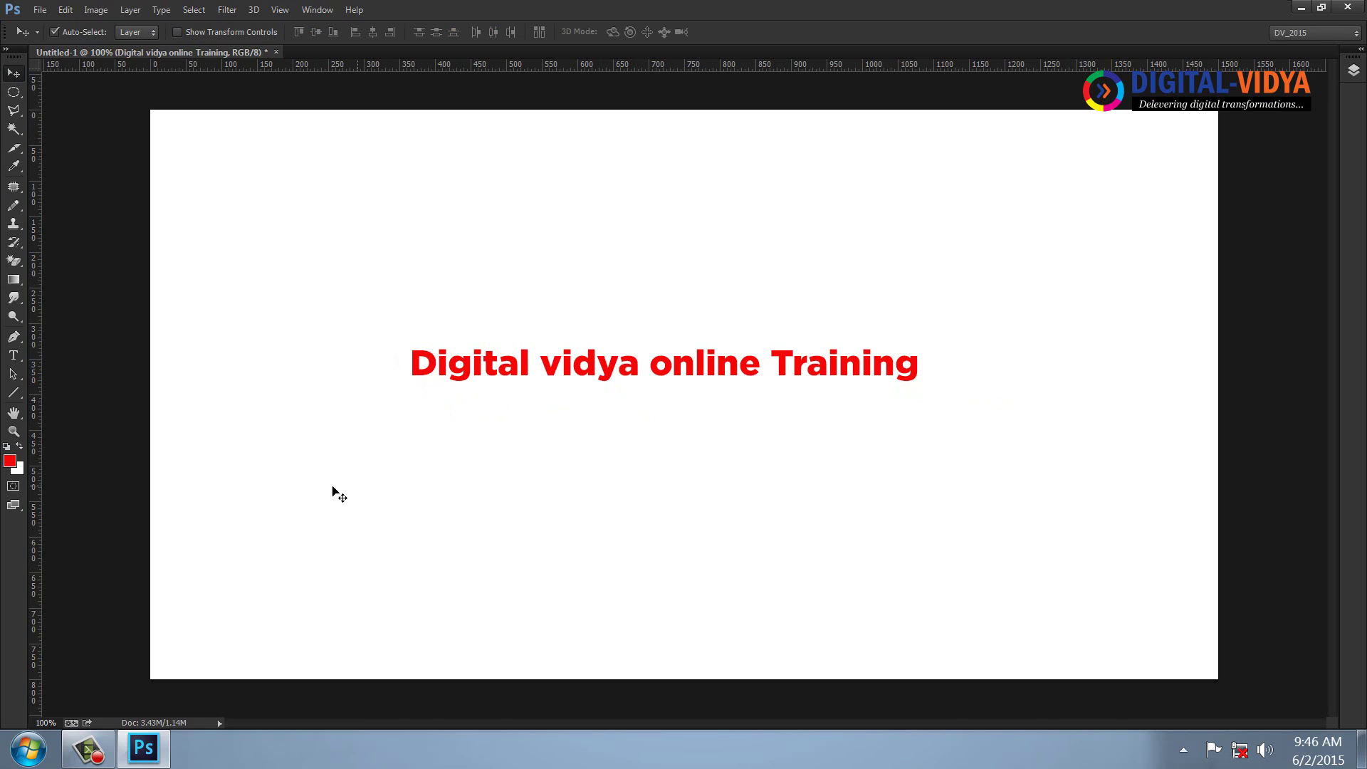
pyautogui.moveTo(737, 375)
pyautogui.mouseDown()
pyautogui.moveTo(756, 373)
pyautogui.moveTo(720, 387)
pyautogui.mouseUp()
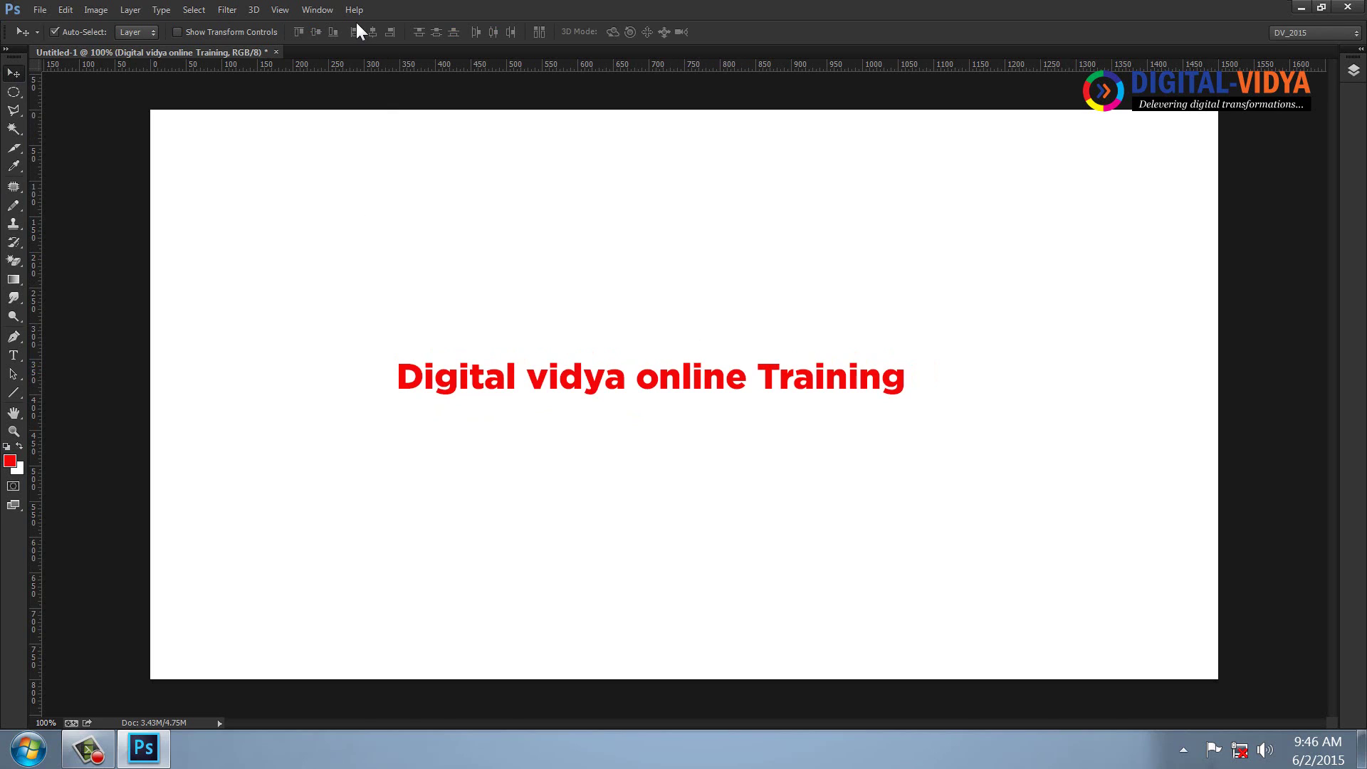
# Show the Layers panel as a shorter floating window.
pyautogui.press('F7')
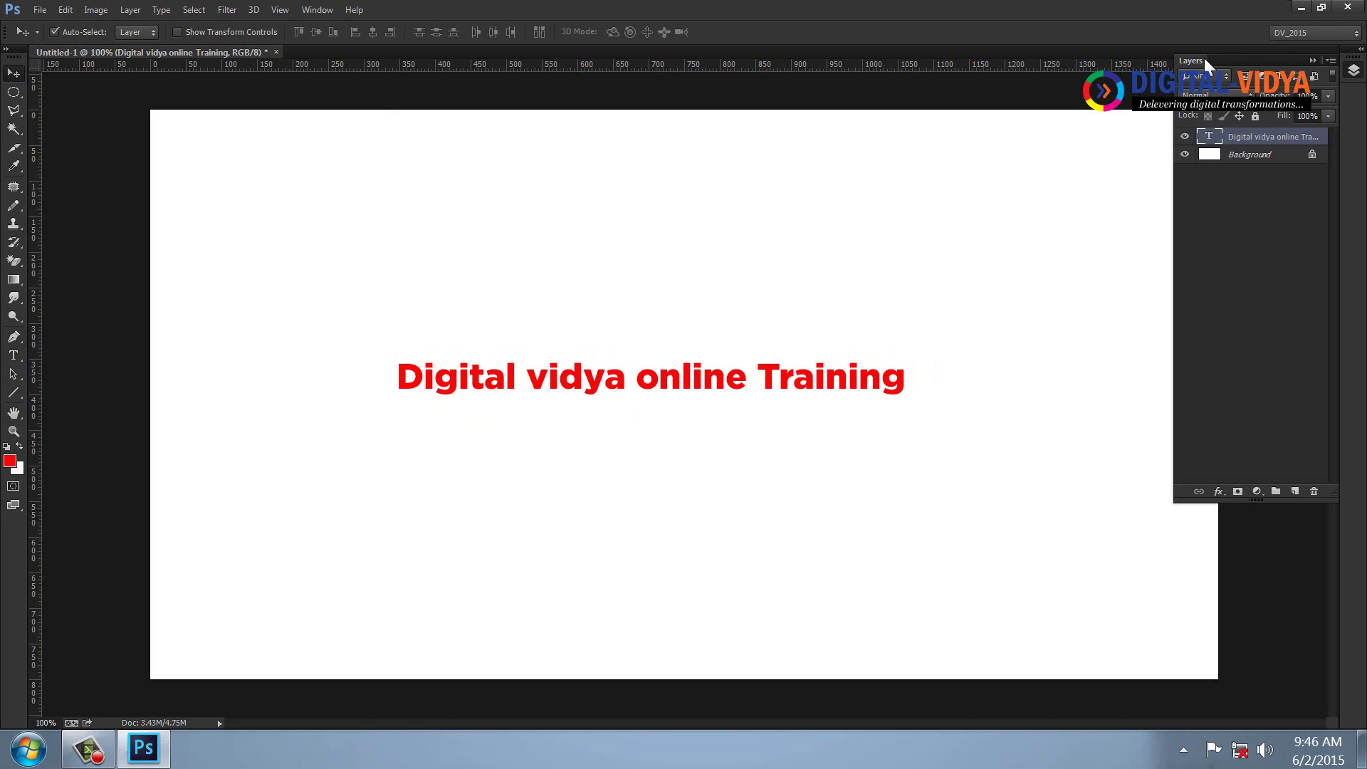
pyautogui.moveTo(1203, 55); pyautogui.dragTo(1026, 100)
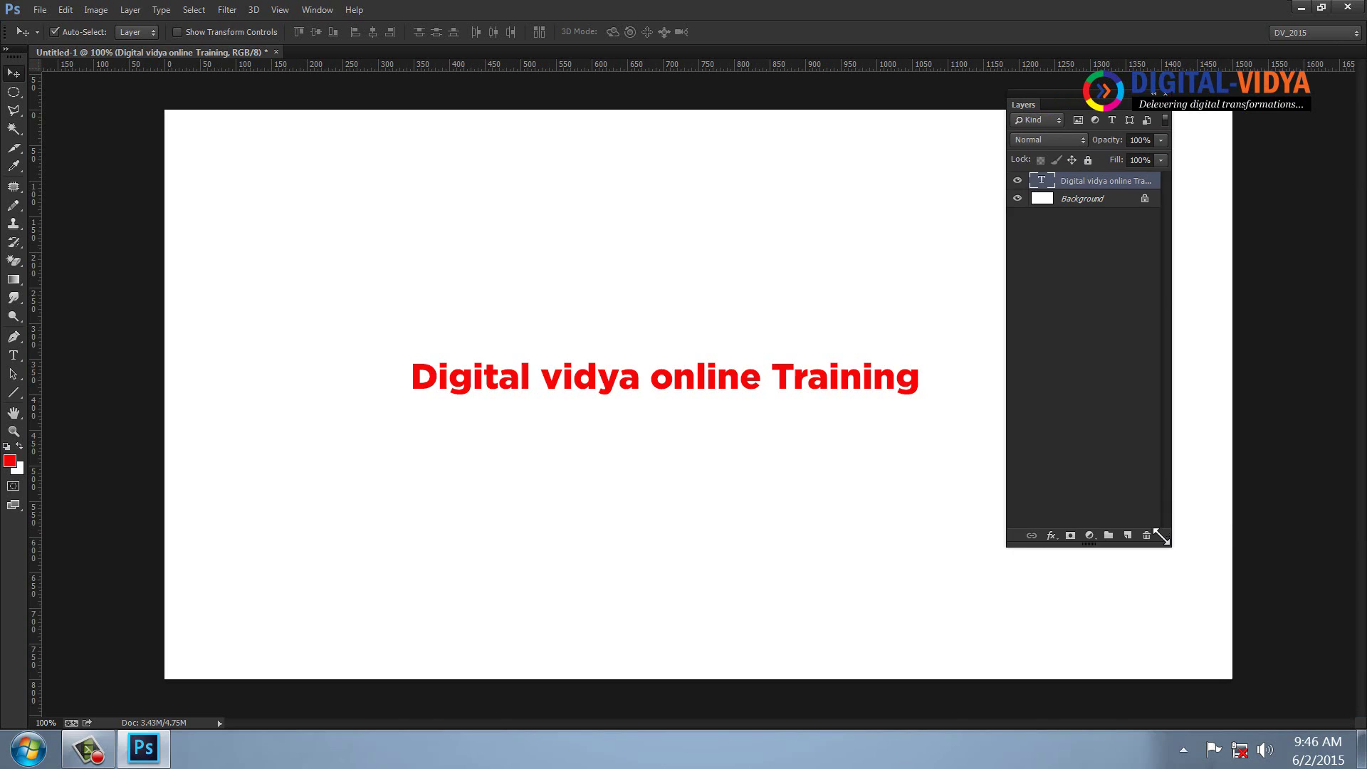
pyautogui.moveTo(1161, 537); pyautogui.dragTo(1162, 366)
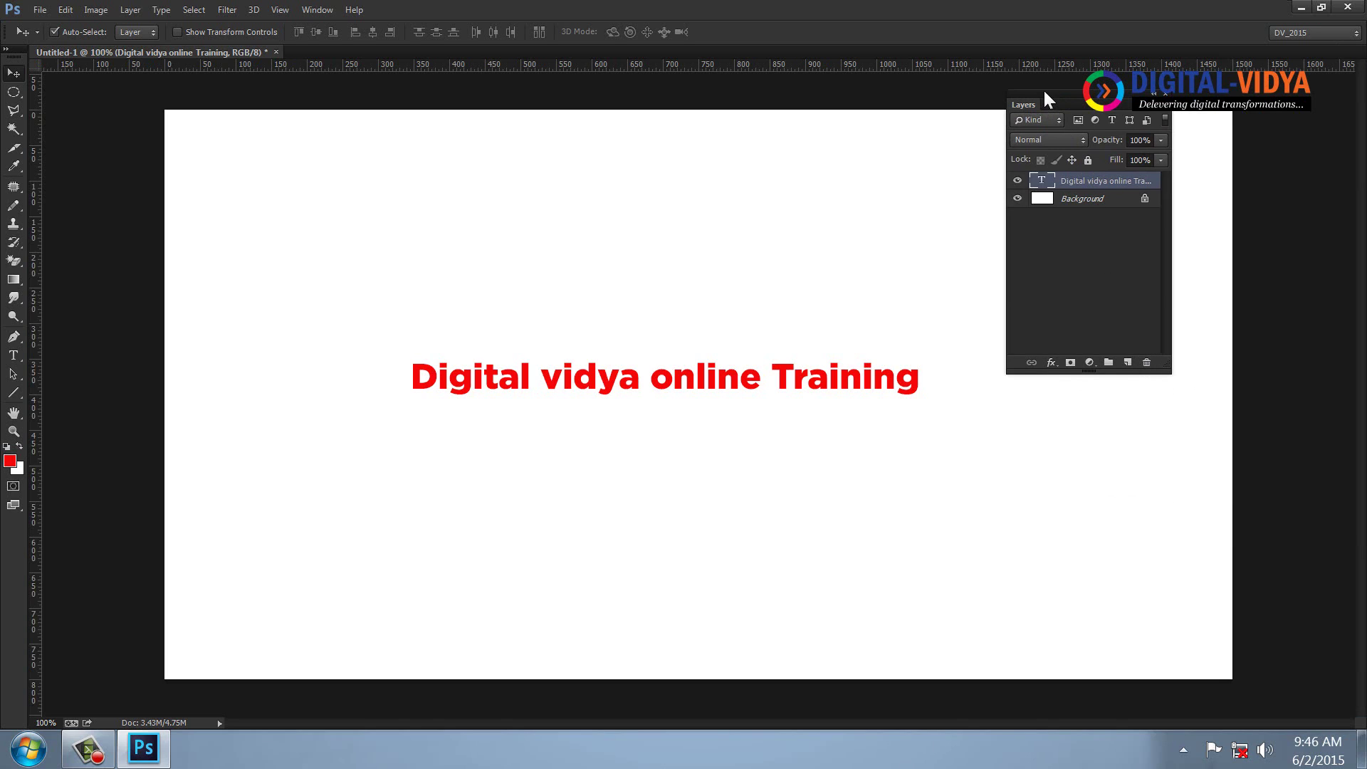
pyautogui.moveTo(1043, 88); pyautogui.dragTo(1077, 121)
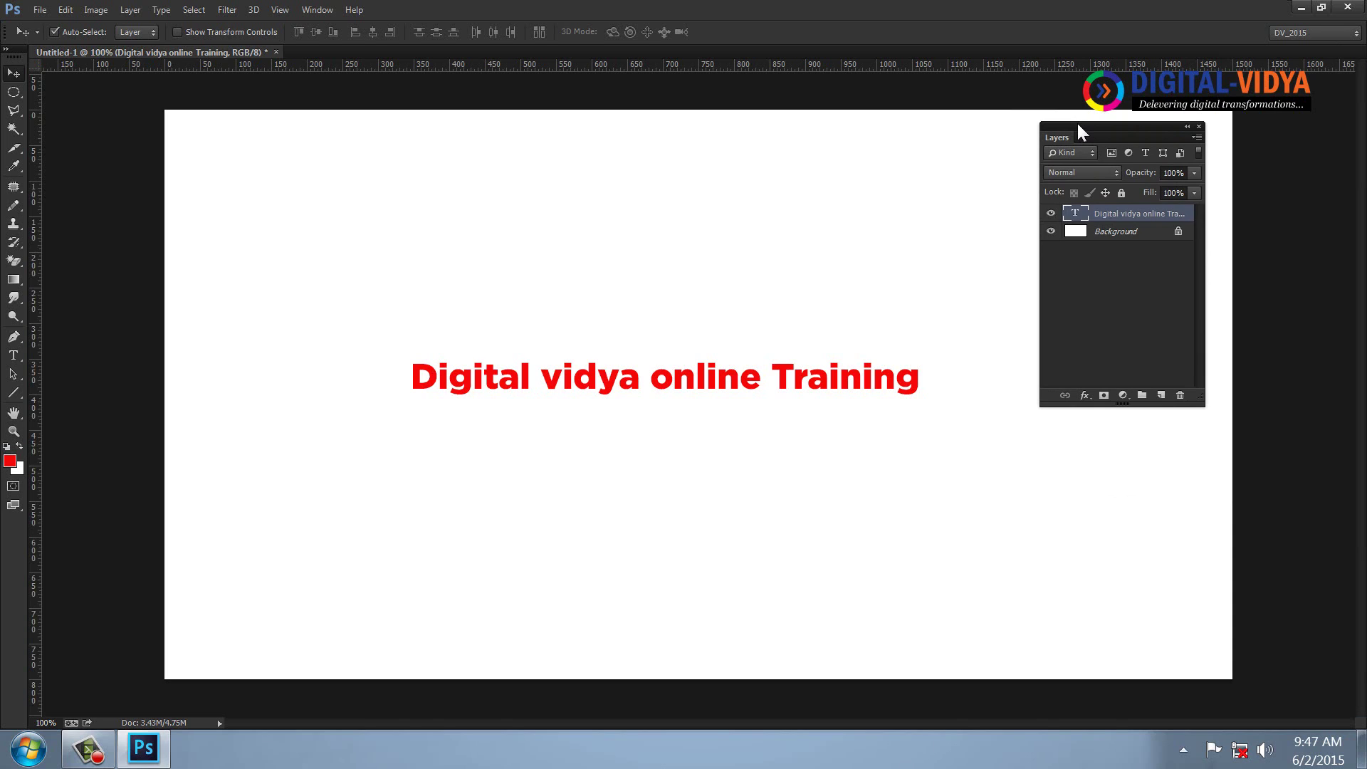
# Name the text layer '1', duplicate it as layer '2', and hide layer 1.
pyautogui.doubleClick(1120, 214)
pyautogui.write('1')
pyautogui.press('Return')
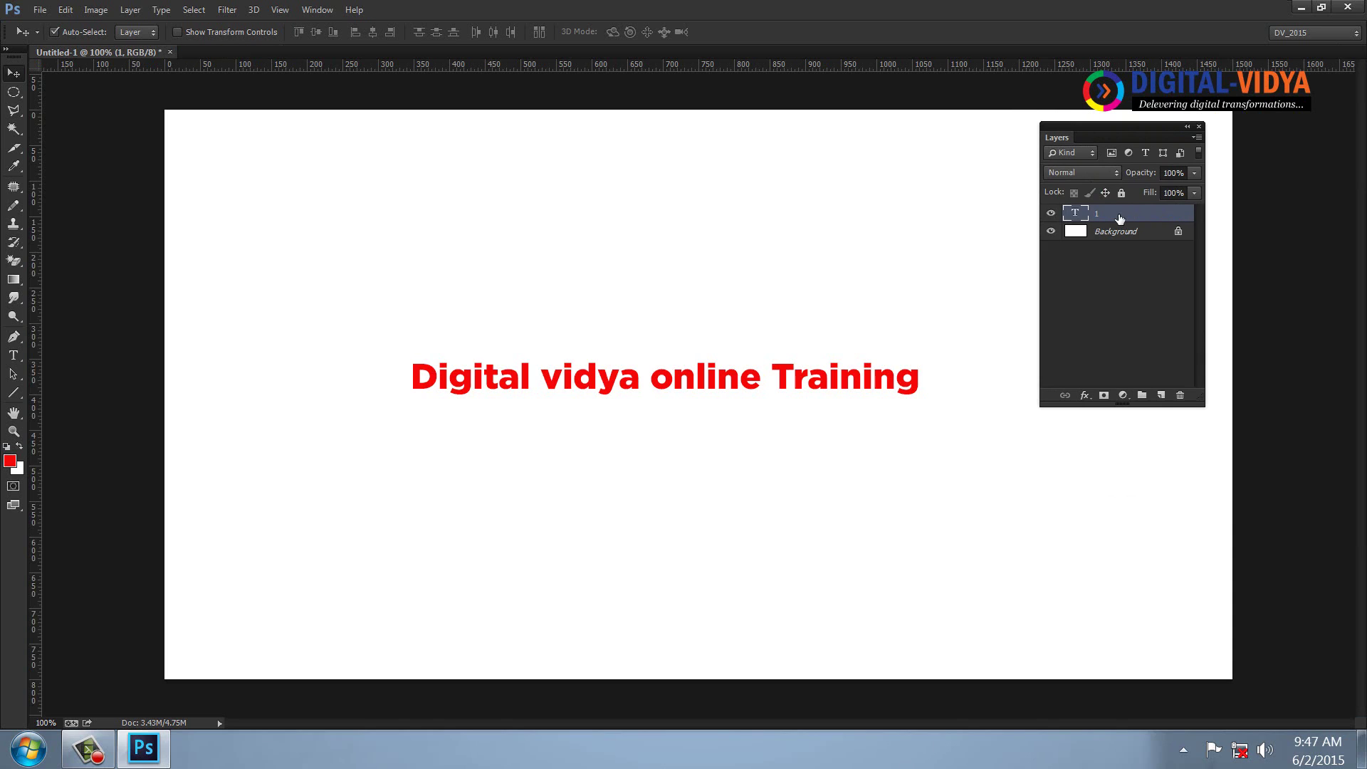
pyautogui.moveTo(1120, 214); pyautogui.dragTo(1164, 395)
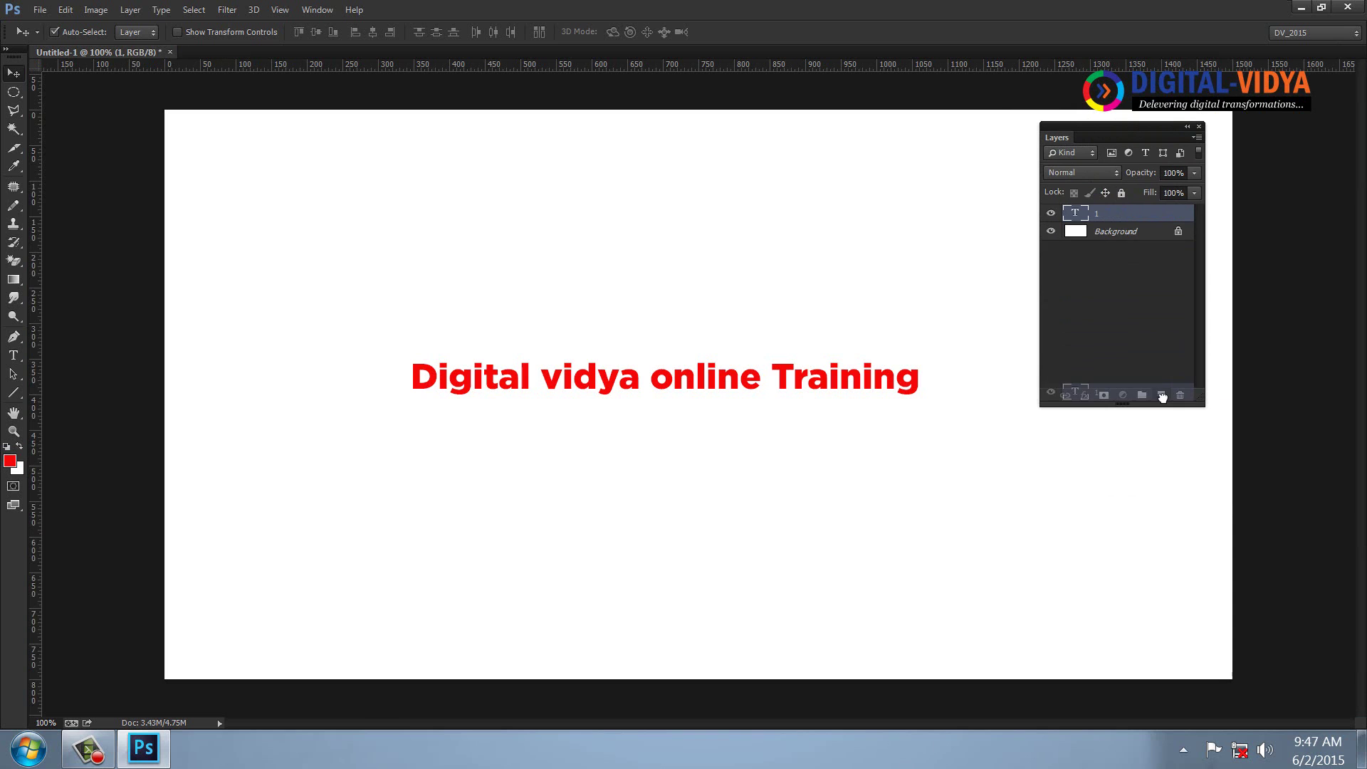
pyautogui.moveTo(1116, 215); pyautogui.dragTo(1161, 396)
pyautogui.doubleClick(1106, 214)
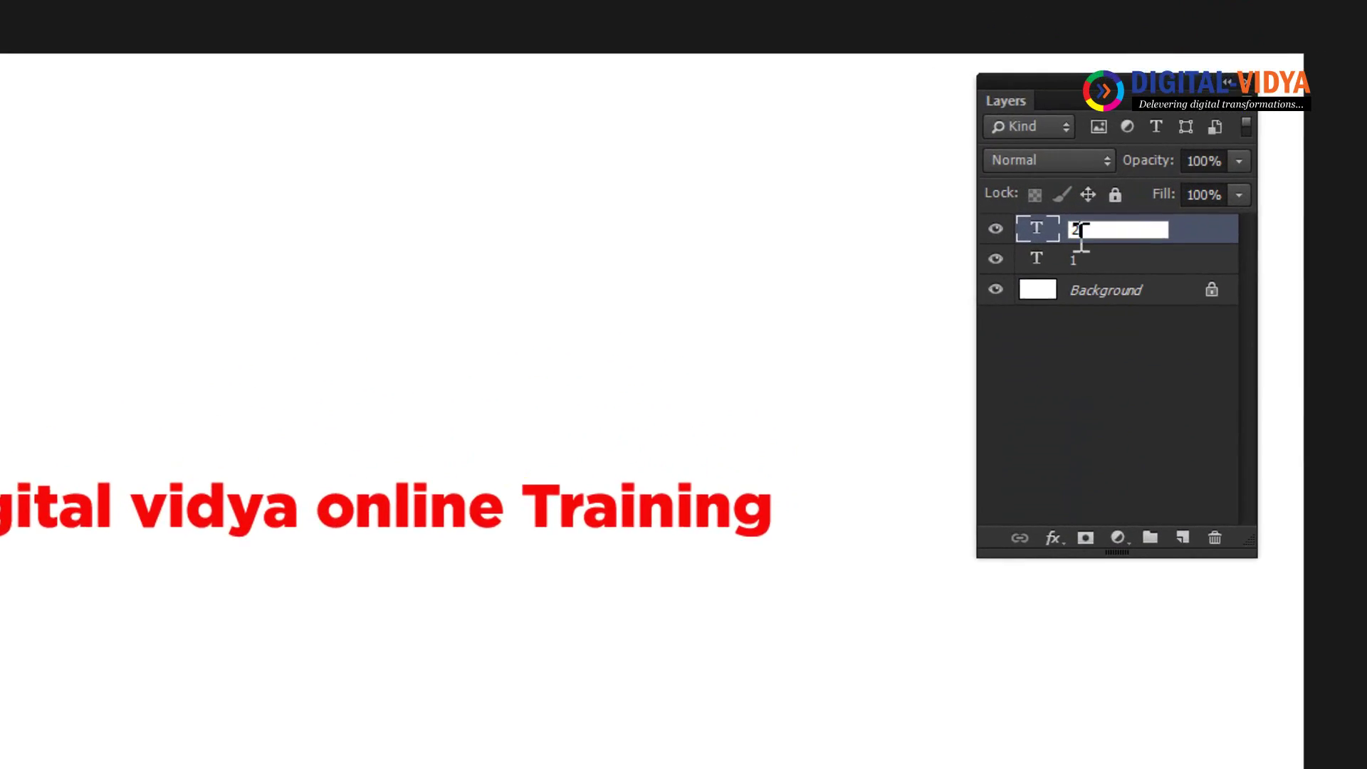
pyautogui.write('2')
pyautogui.press('Return')
pyautogui.click(939, 288)
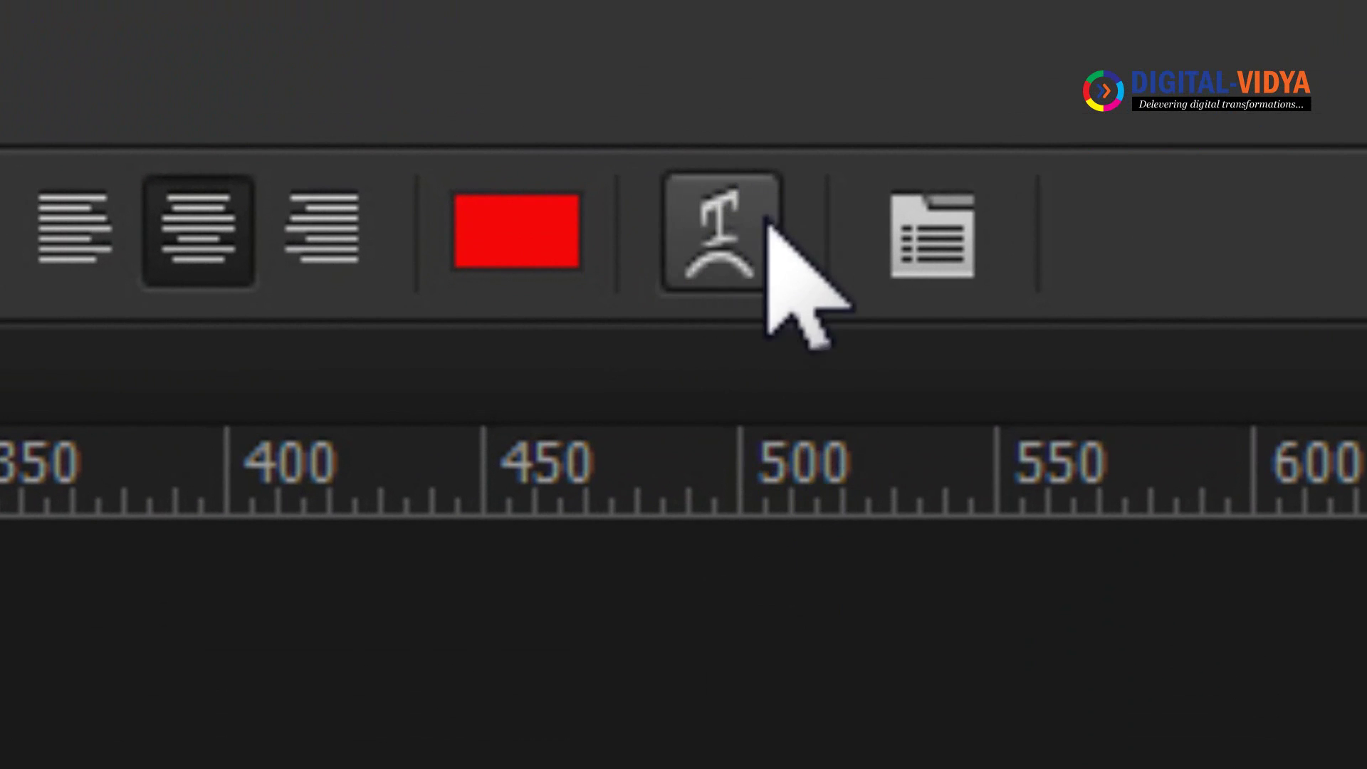
# Warp layer 2 with the Arc Upper style at bend 5.
pyautogui.click(718, 246)
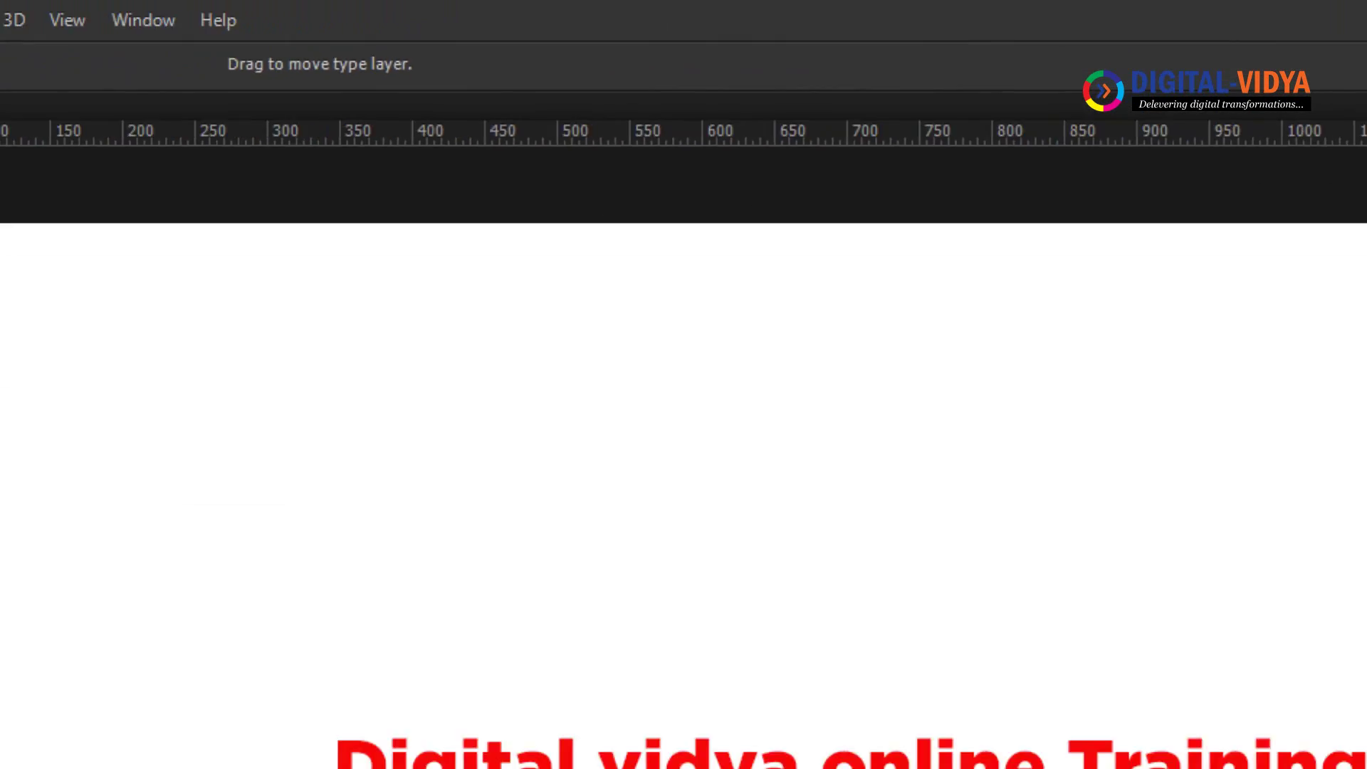
pyautogui.click(1026, 454)
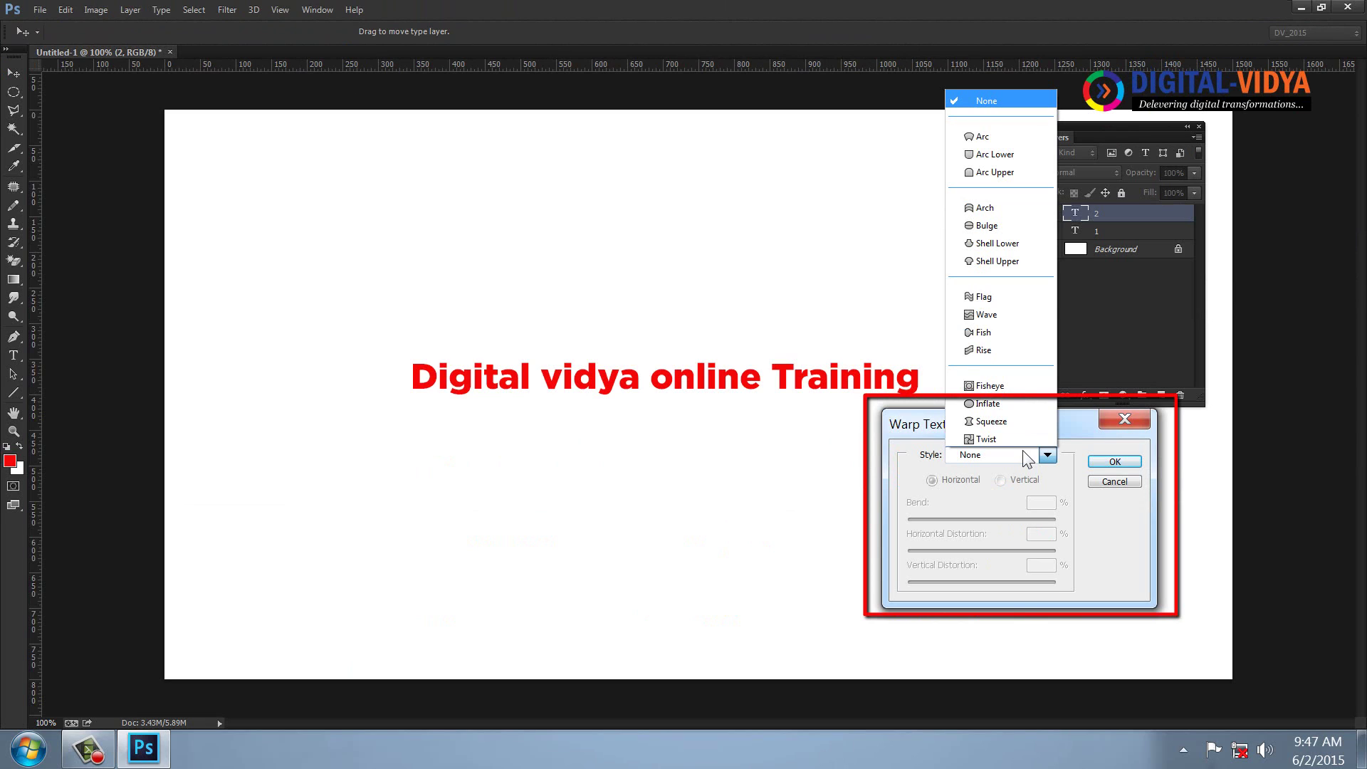
pyautogui.click(994, 180)
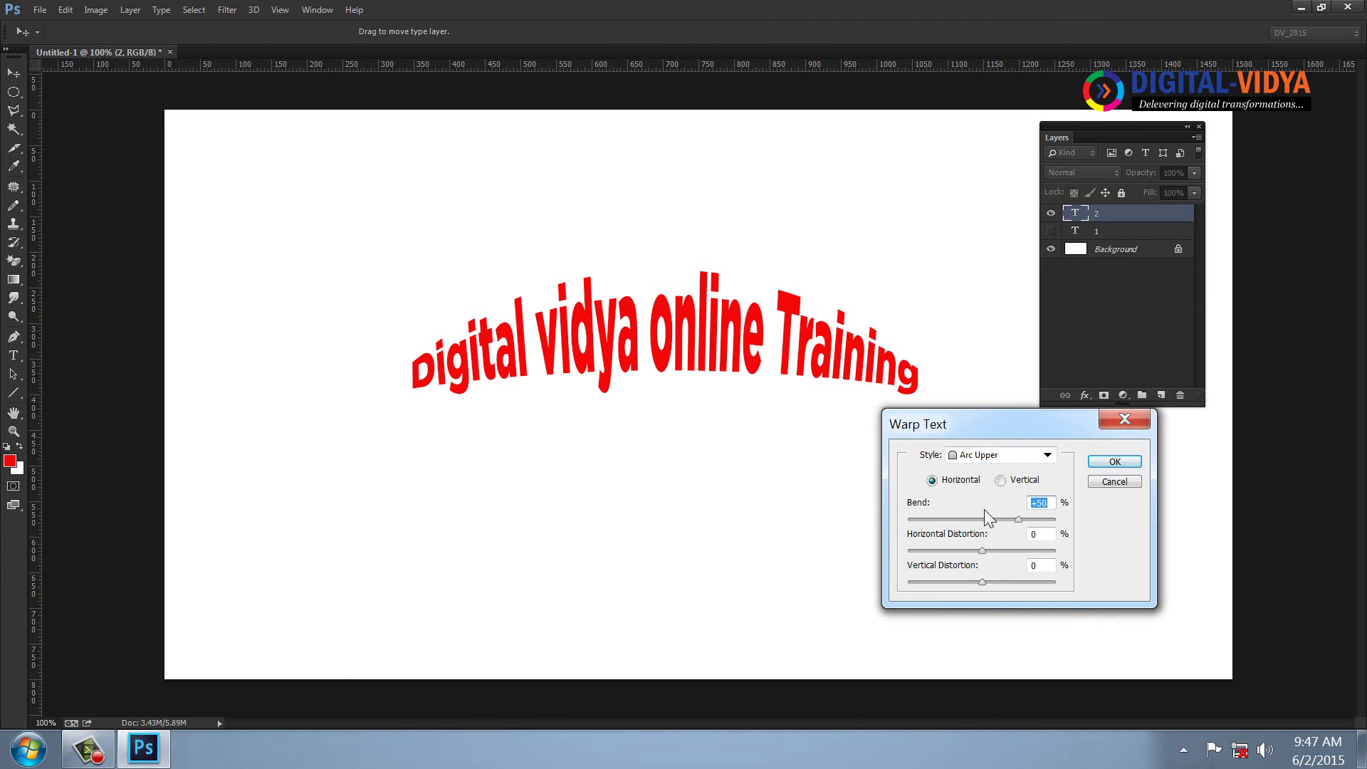
pyautogui.write('5')
pyautogui.press('Return')
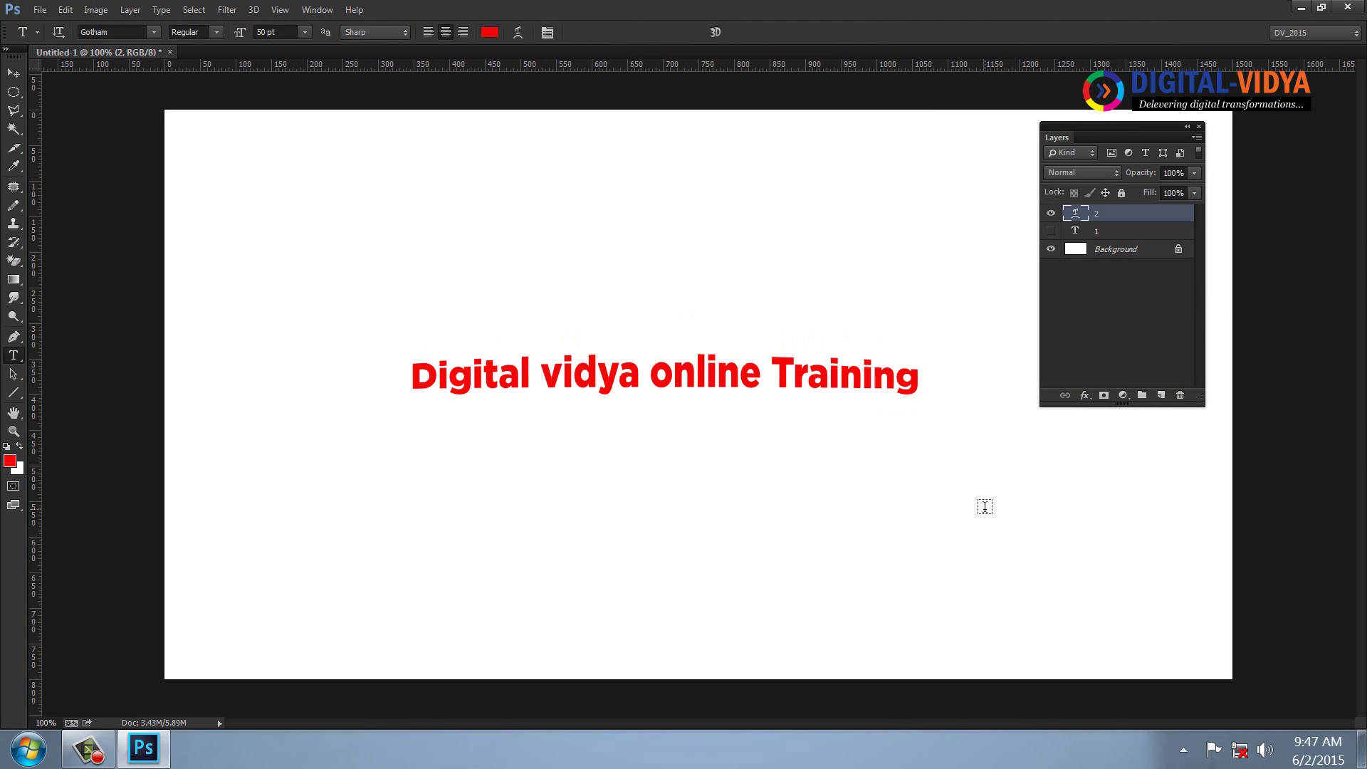
# Add two more text copies warped with bends of 10 and 20, hiding the previous ones.
pyautogui.hotkey('ctrl', 'j')
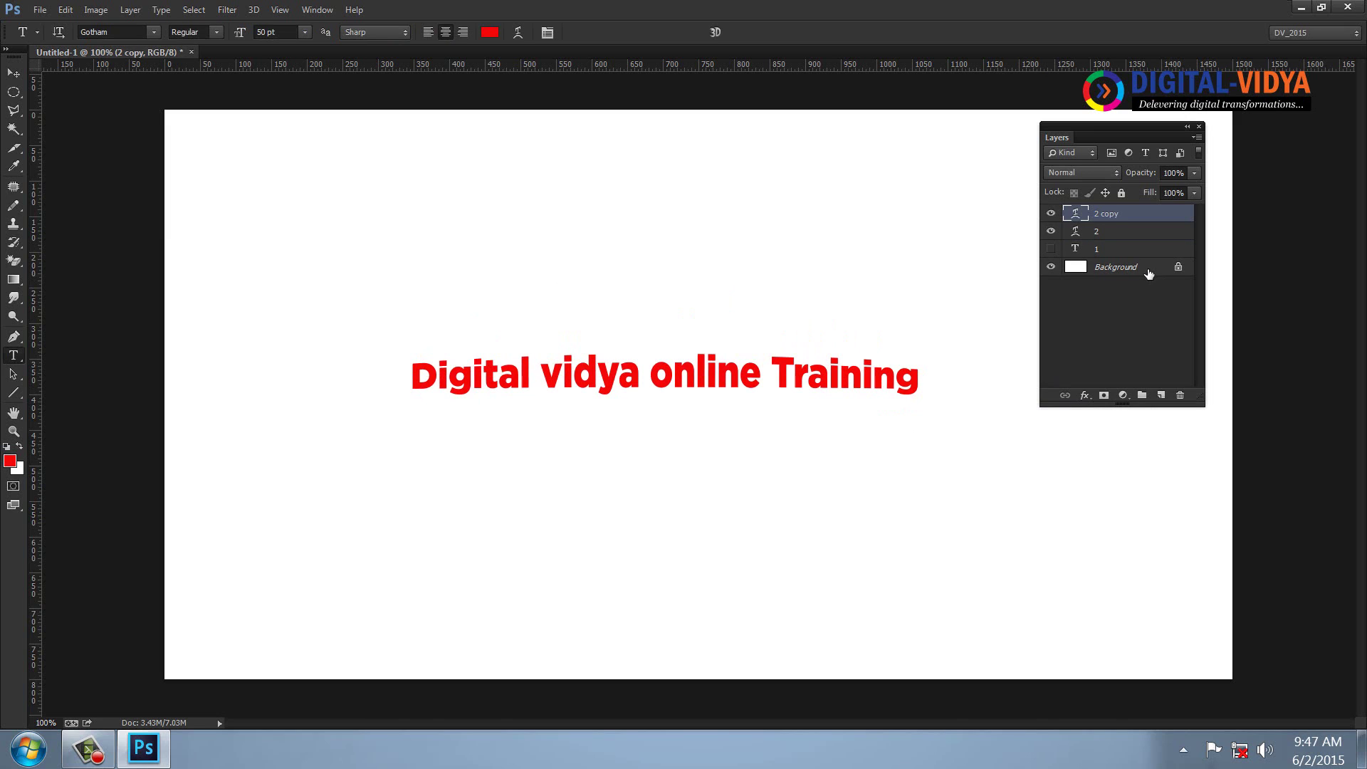
pyautogui.click(1049, 232)
pyautogui.click(518, 30)
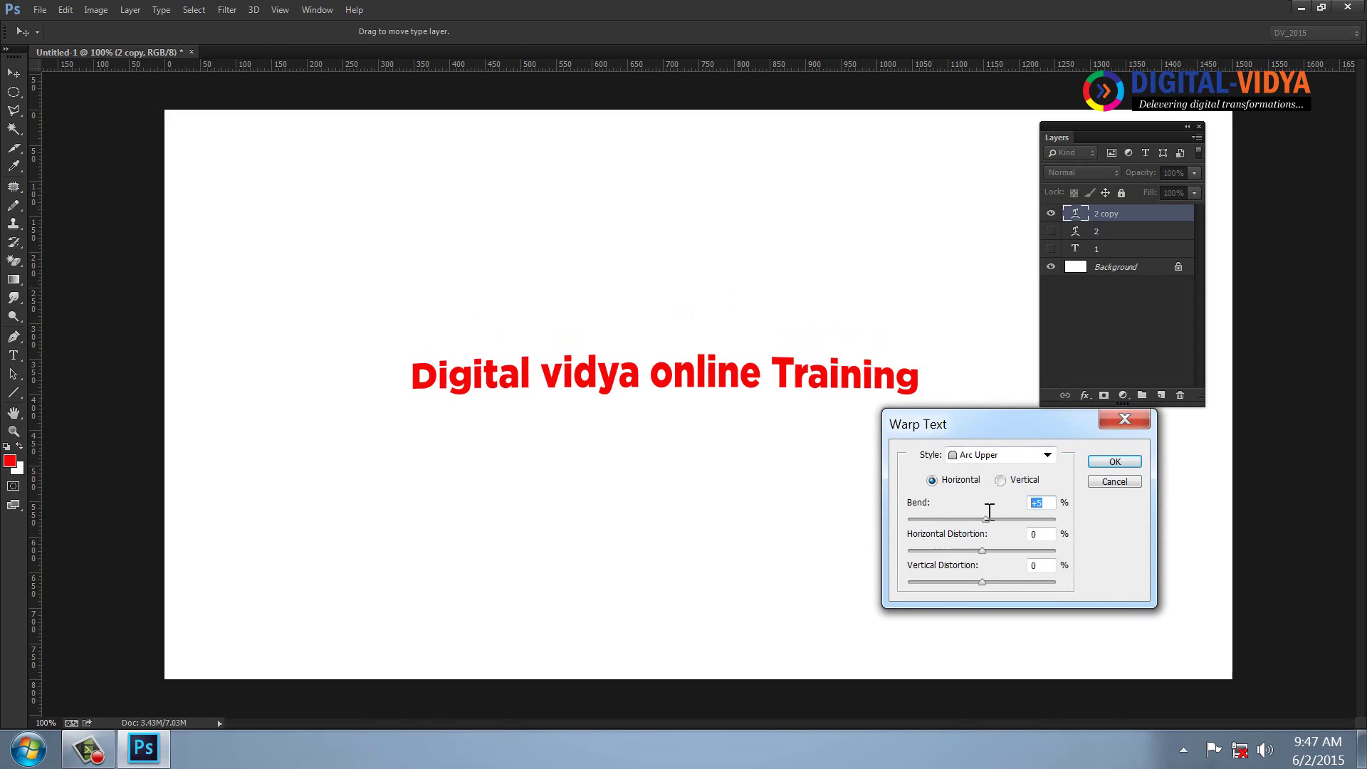
pyautogui.write('10')
pyautogui.press('Return')
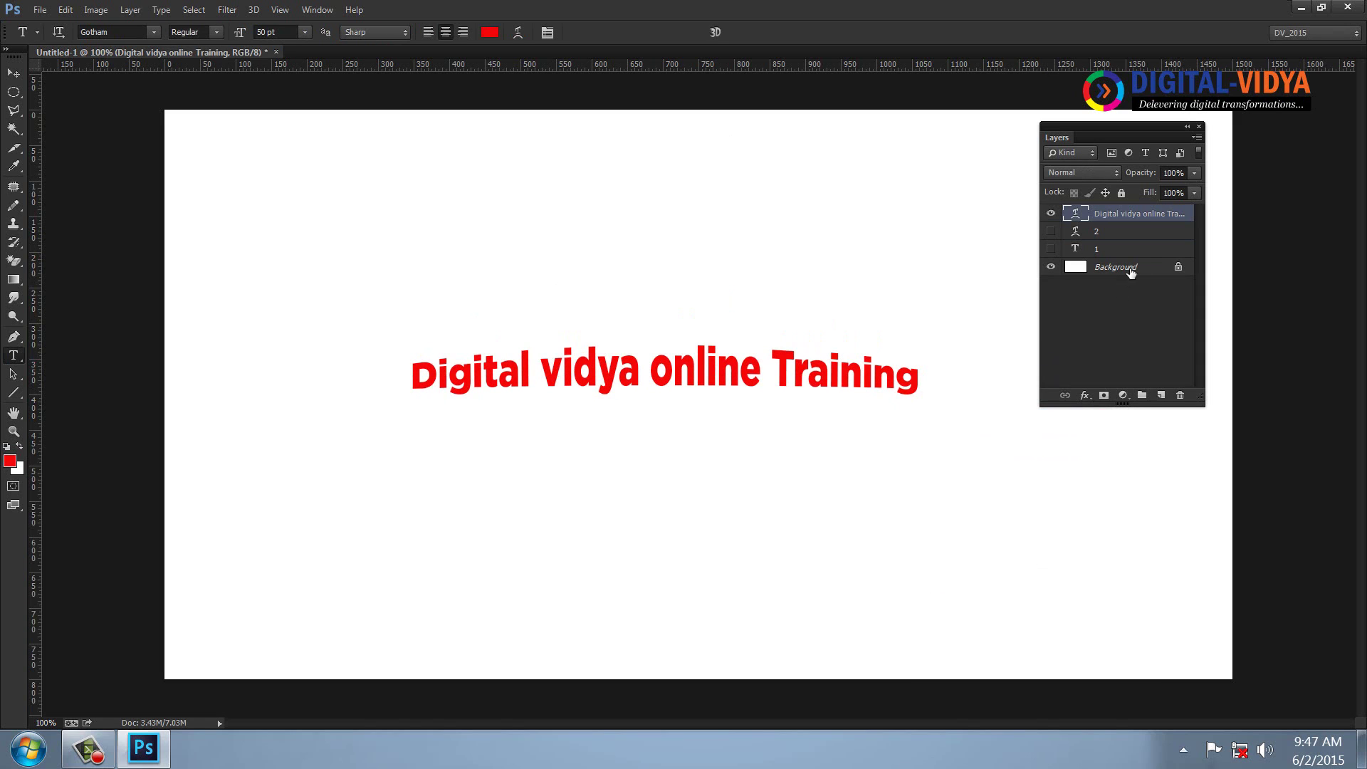
pyautogui.hotkey('ctrl', 'j')
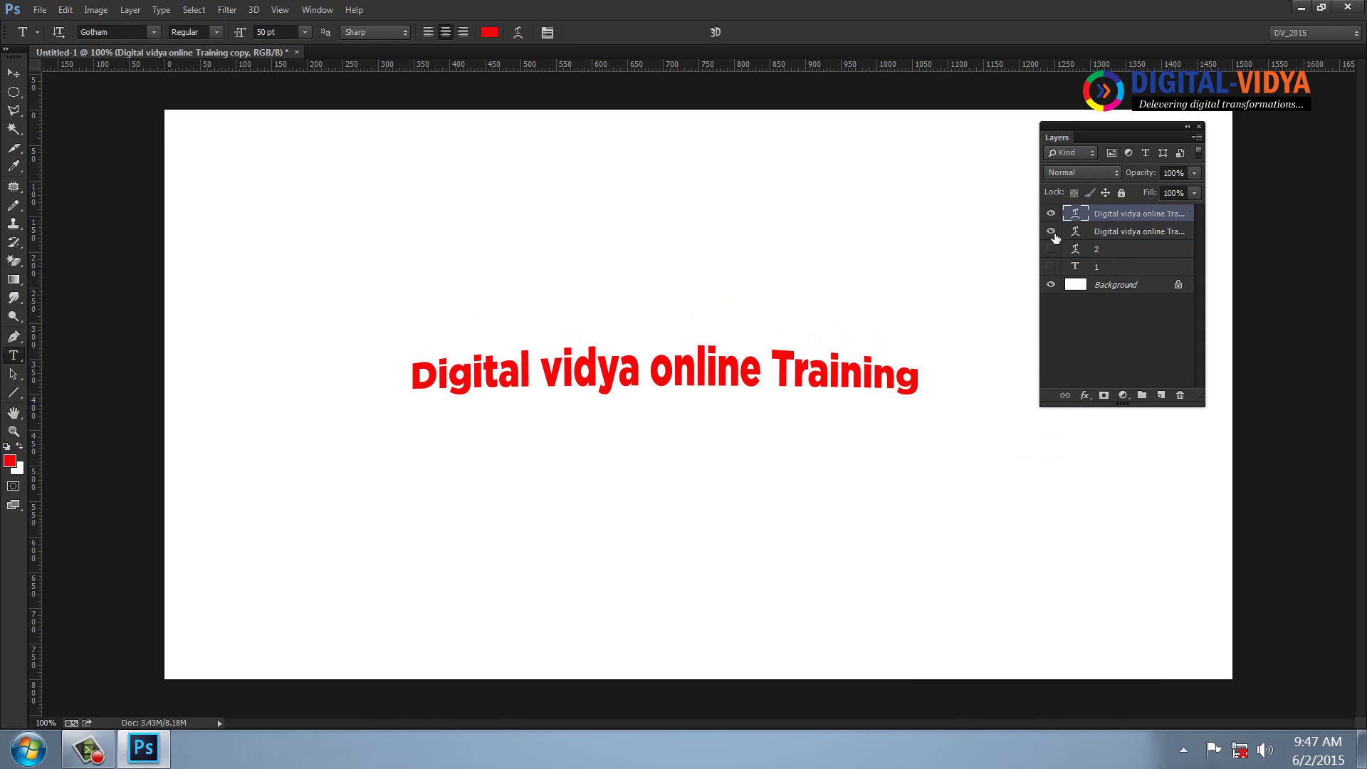
pyautogui.click(1052, 231)
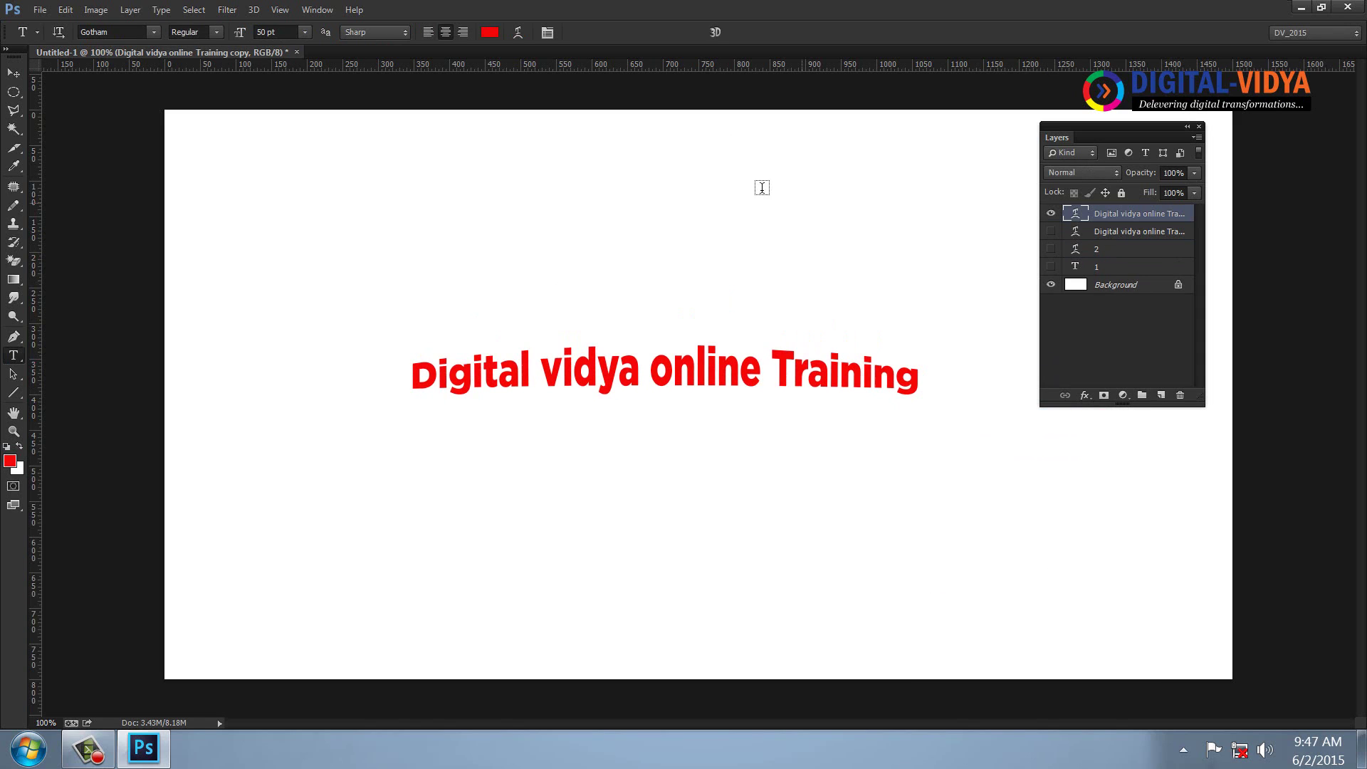
pyautogui.click(518, 32)
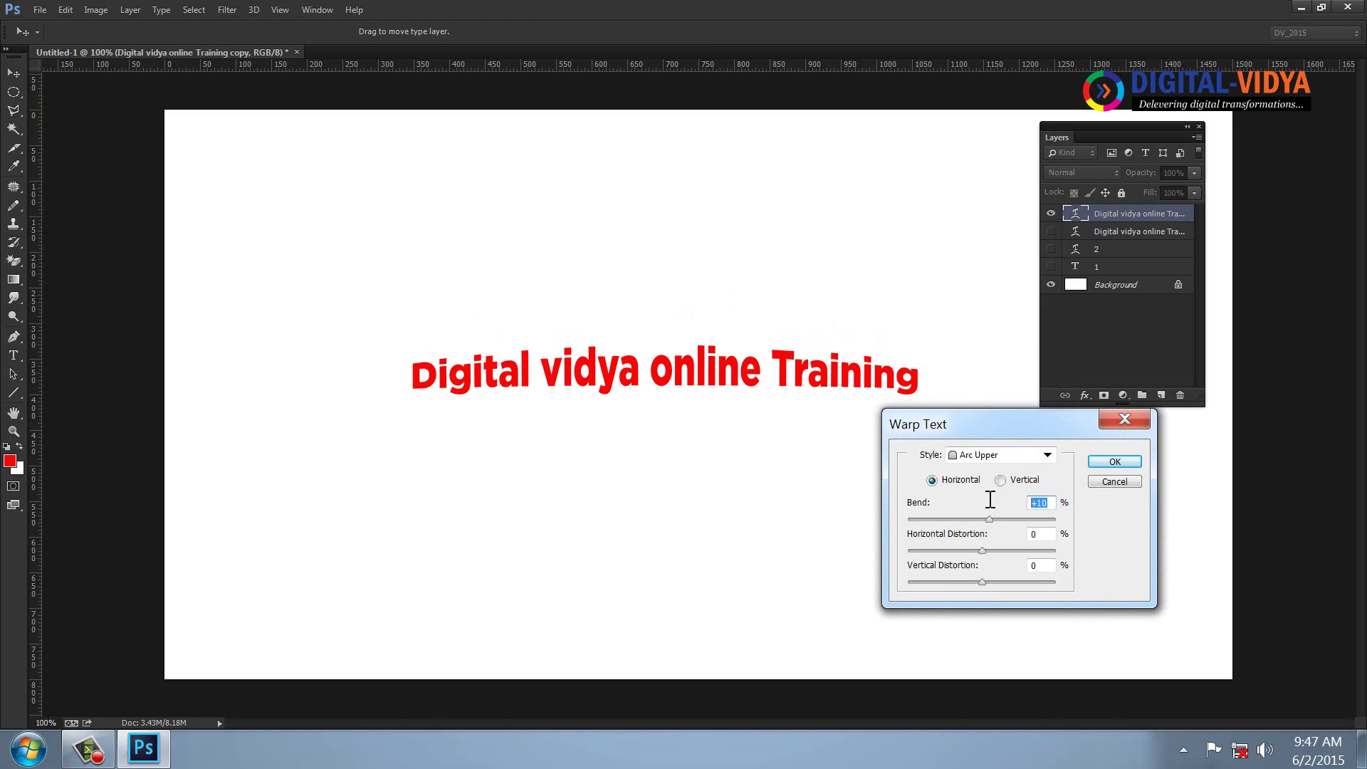
pyautogui.write('20')
pyautogui.press('Return')
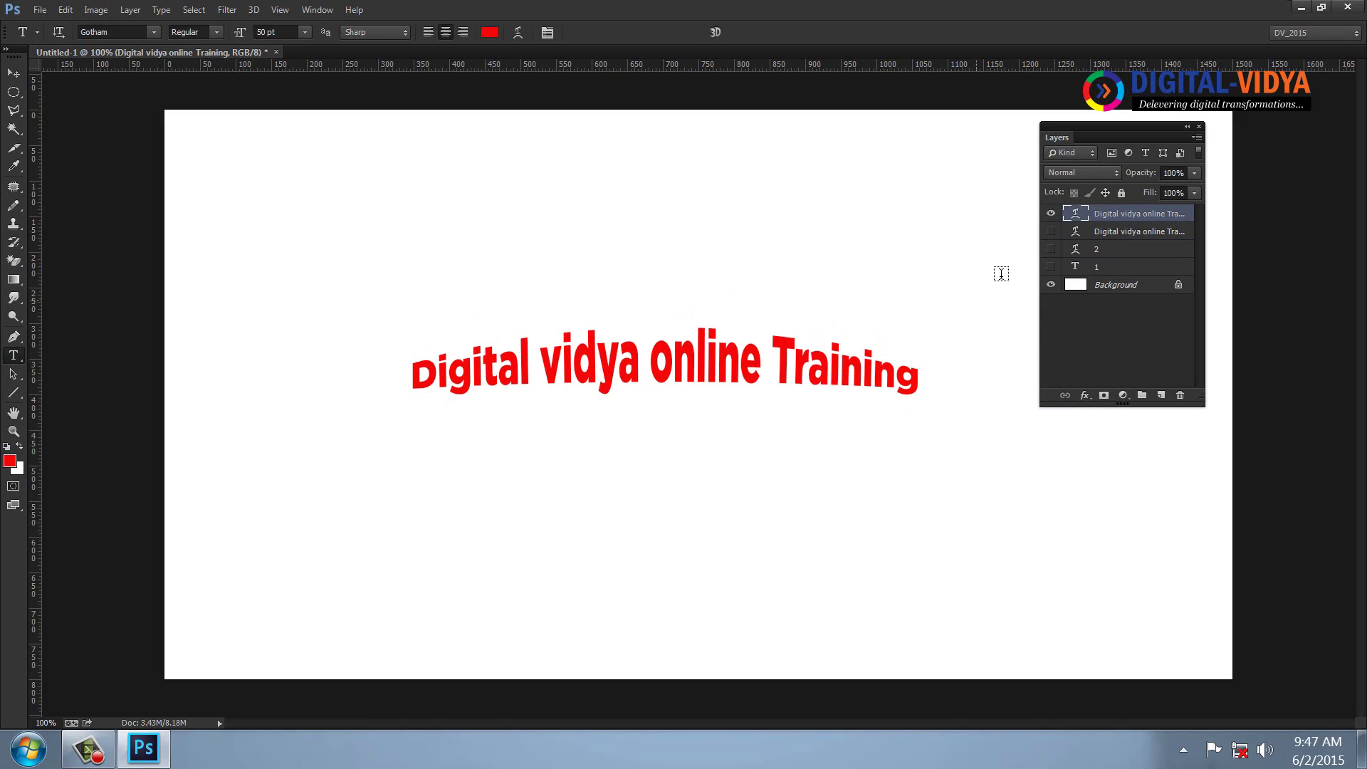
# Add two more text copies warped with bend 30 and a stronger bend.
pyautogui.moveTo(1078, 235); pyautogui.dragTo(1078, 237)
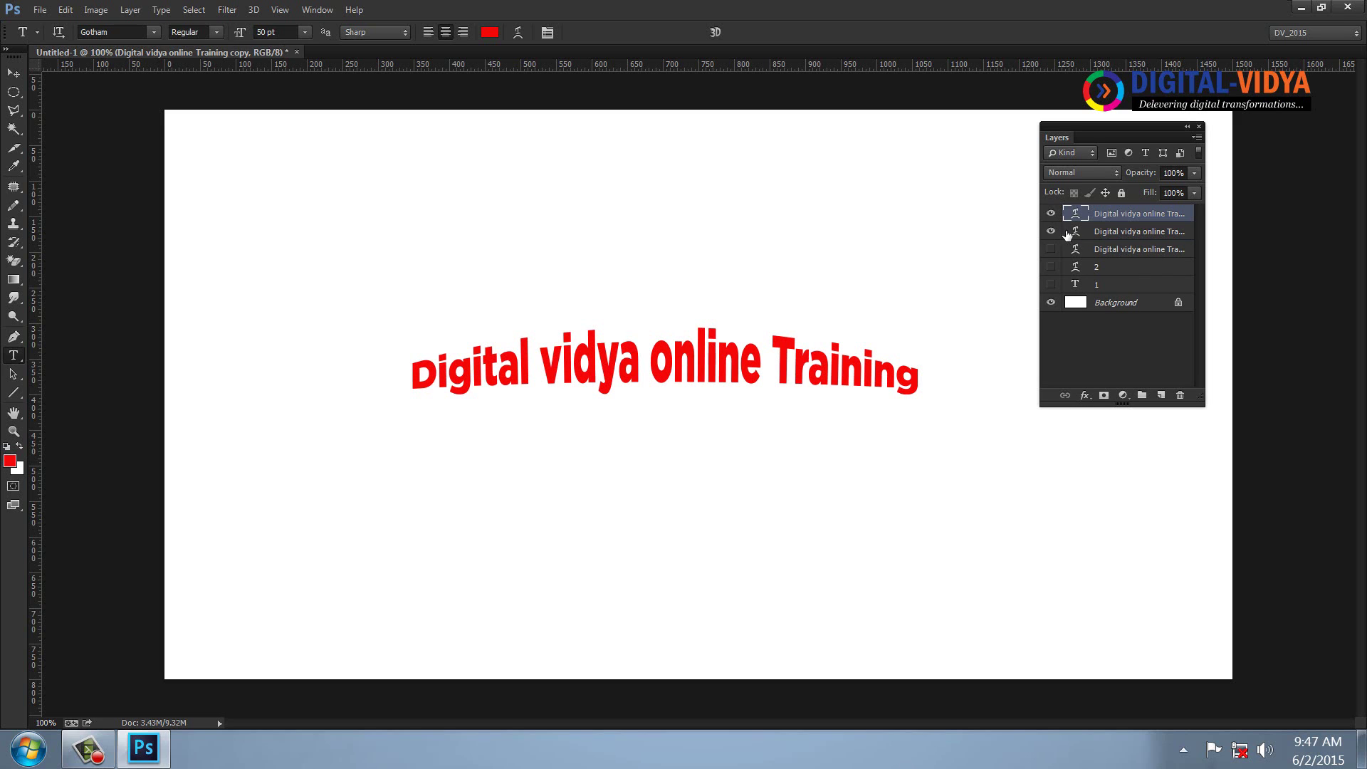
pyautogui.click(517, 32)
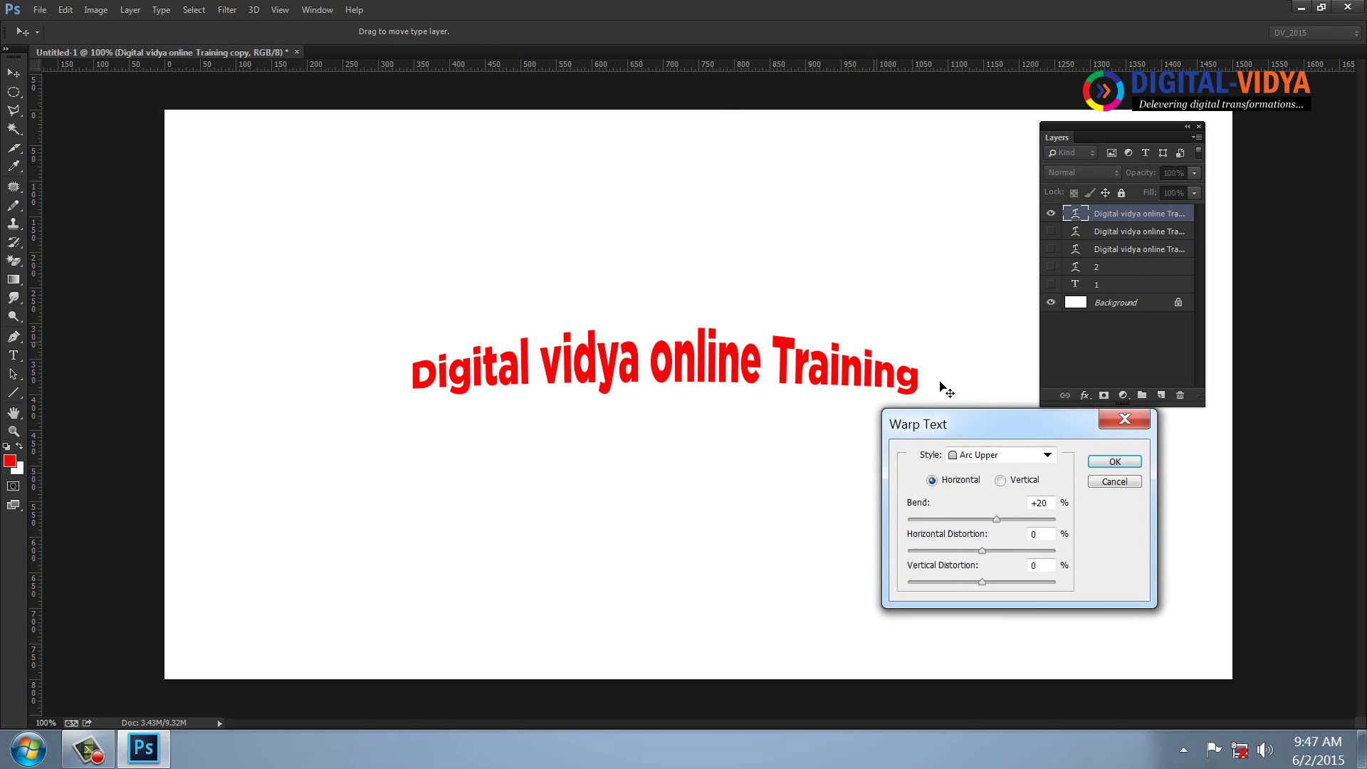
pyautogui.doubleClick(1038, 502)
pyautogui.write('3')
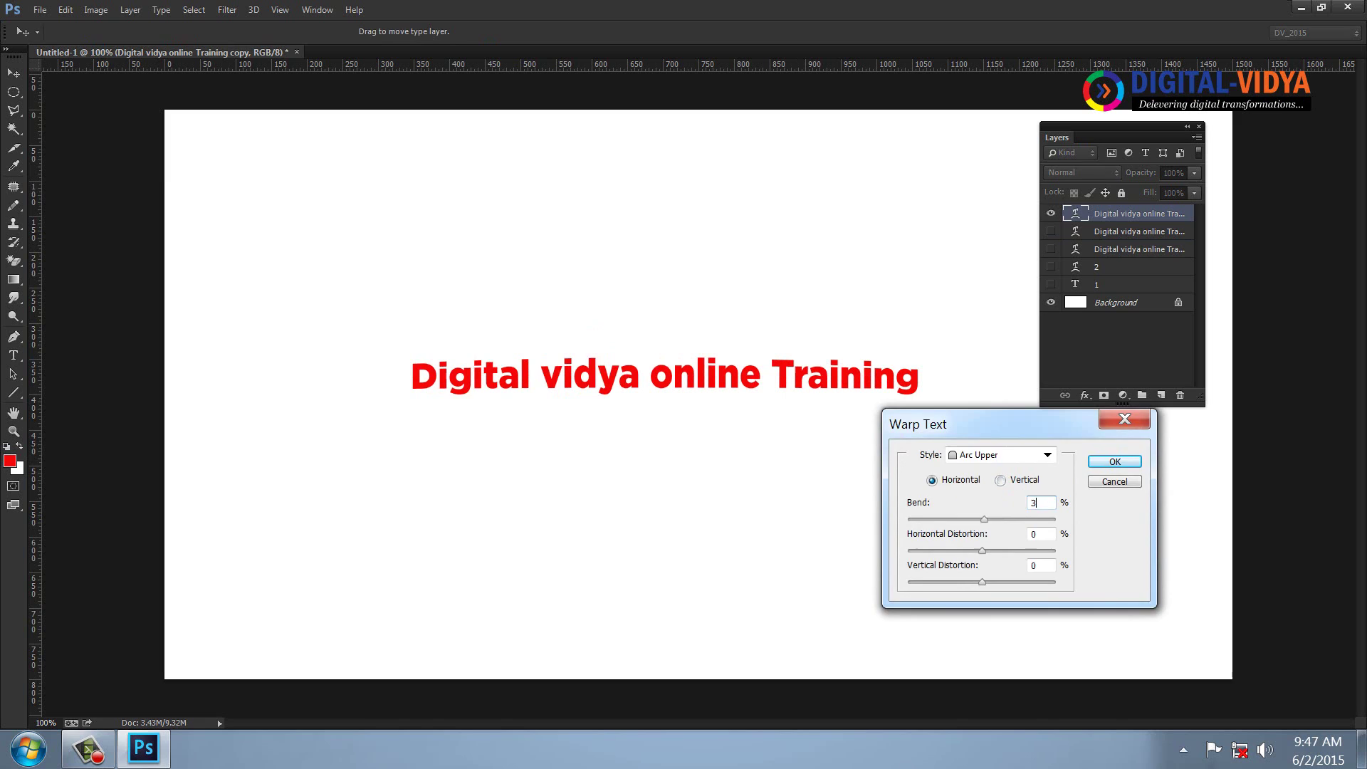
pyautogui.write('0')
pyautogui.press('Return')
pyautogui.hotkey('ctrl', 'j')
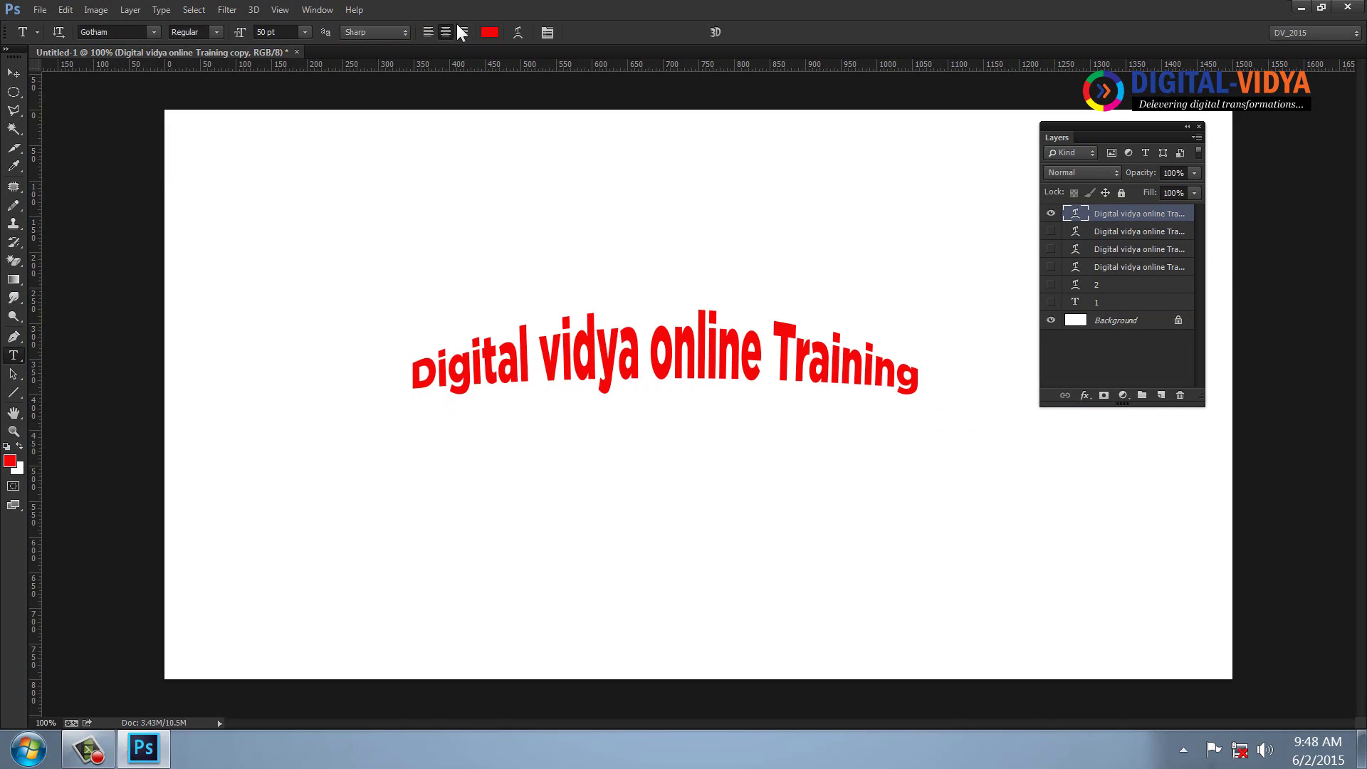
pyautogui.click(518, 32)
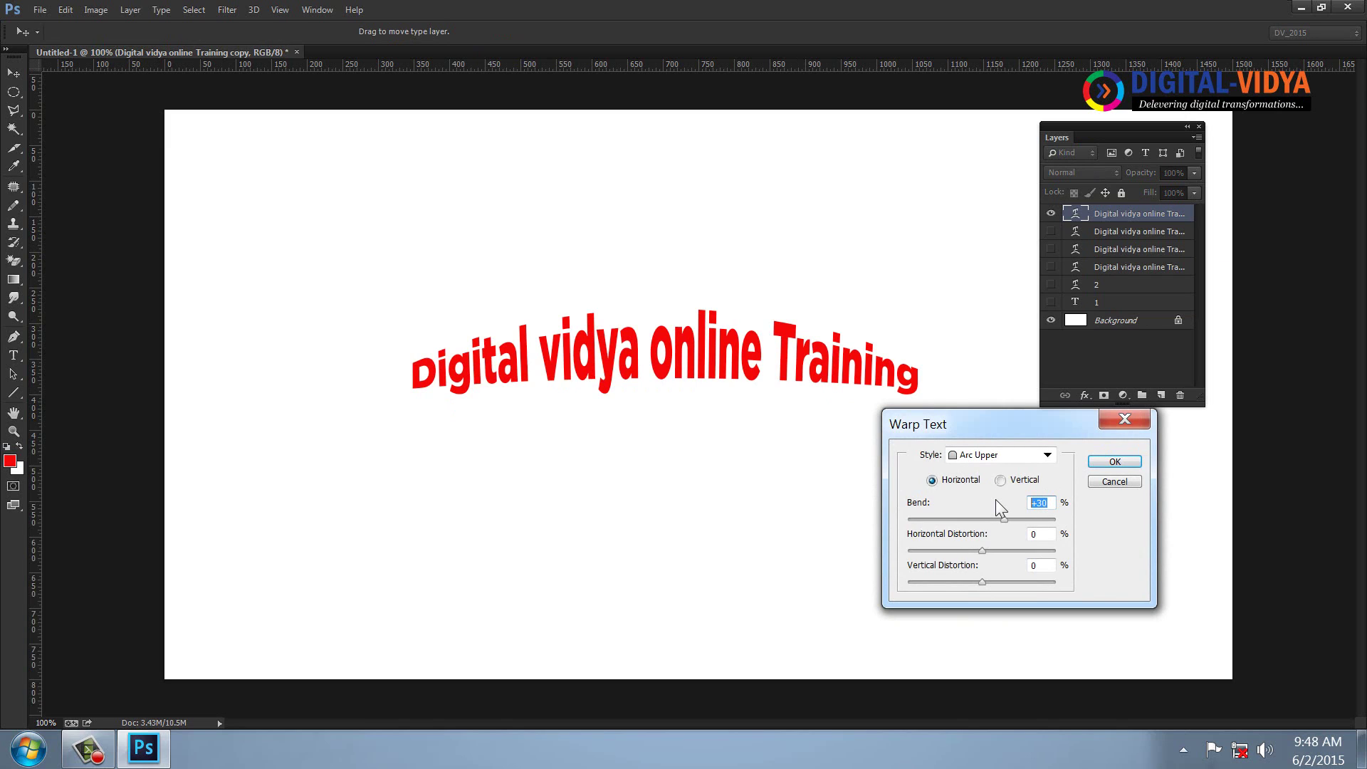
pyautogui.write('50')
pyautogui.press('Return')
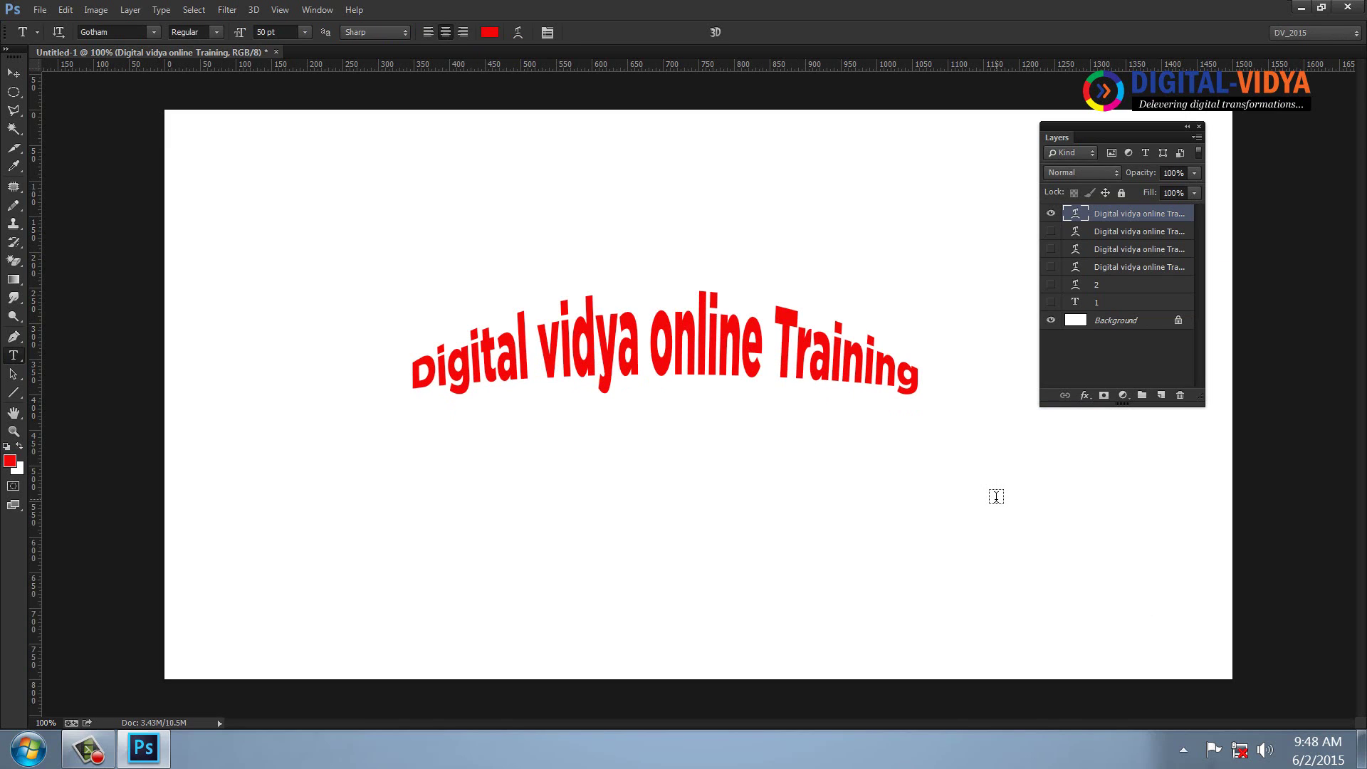
# Add another text copy with bend 50, hiding the previous layer.
pyautogui.hotkey('ctrl', 'j')
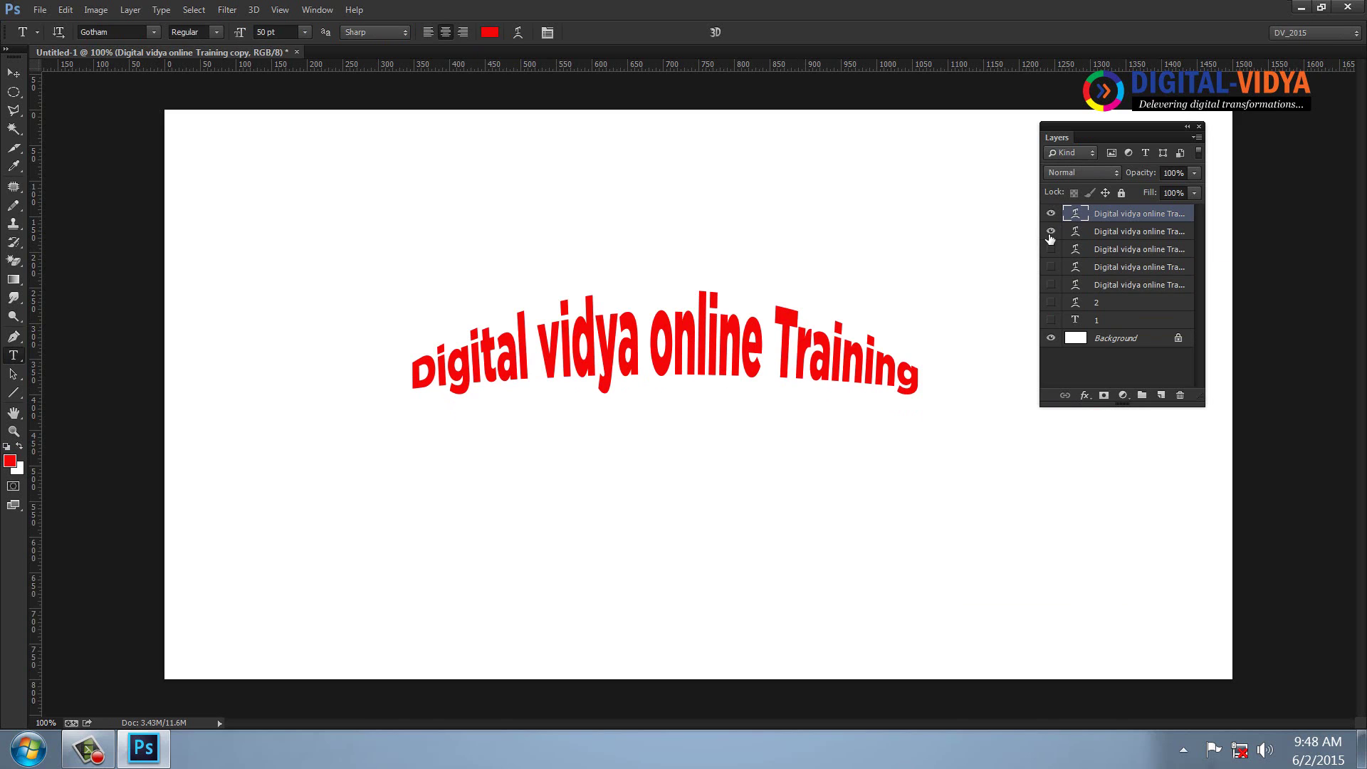
pyautogui.click(1050, 232)
pyautogui.click(518, 32)
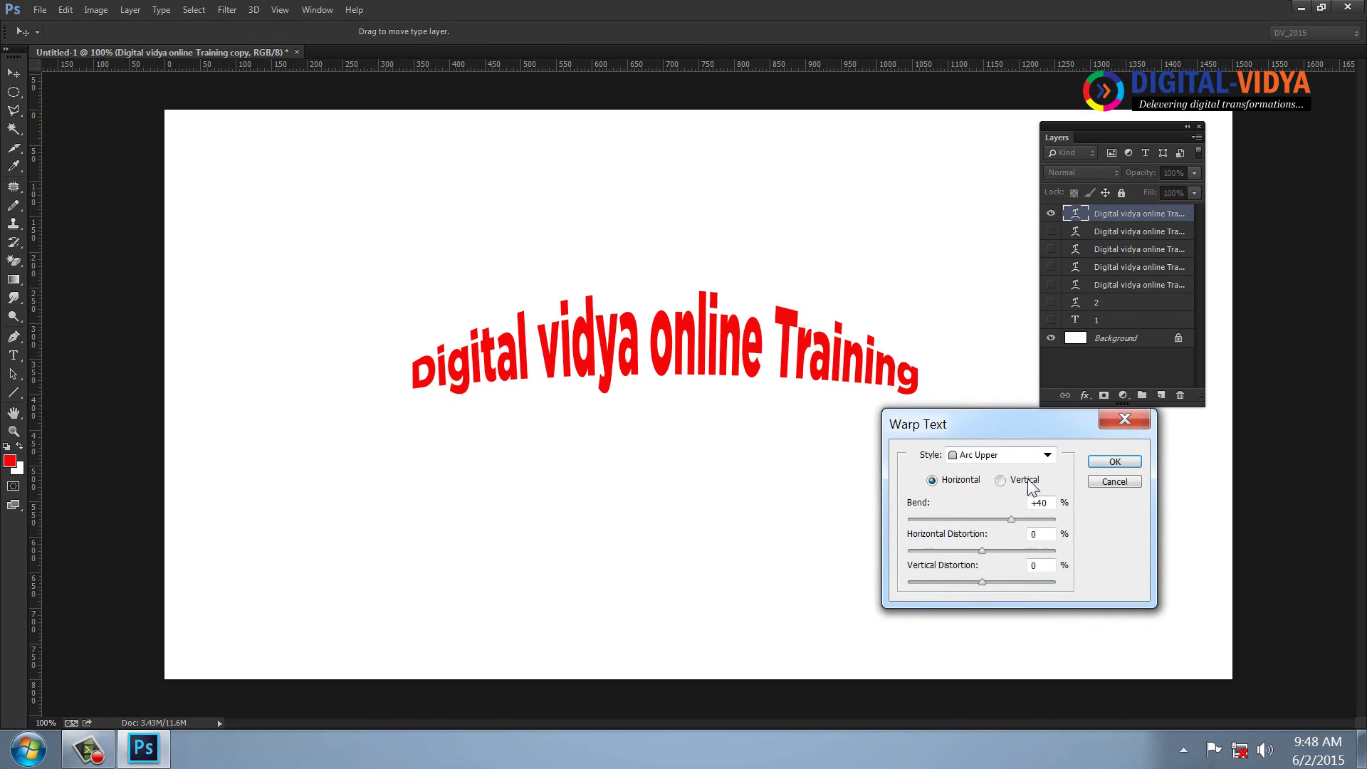
pyautogui.doubleClick(1051, 501)
pyautogui.write('50')
pyautogui.press('Return')
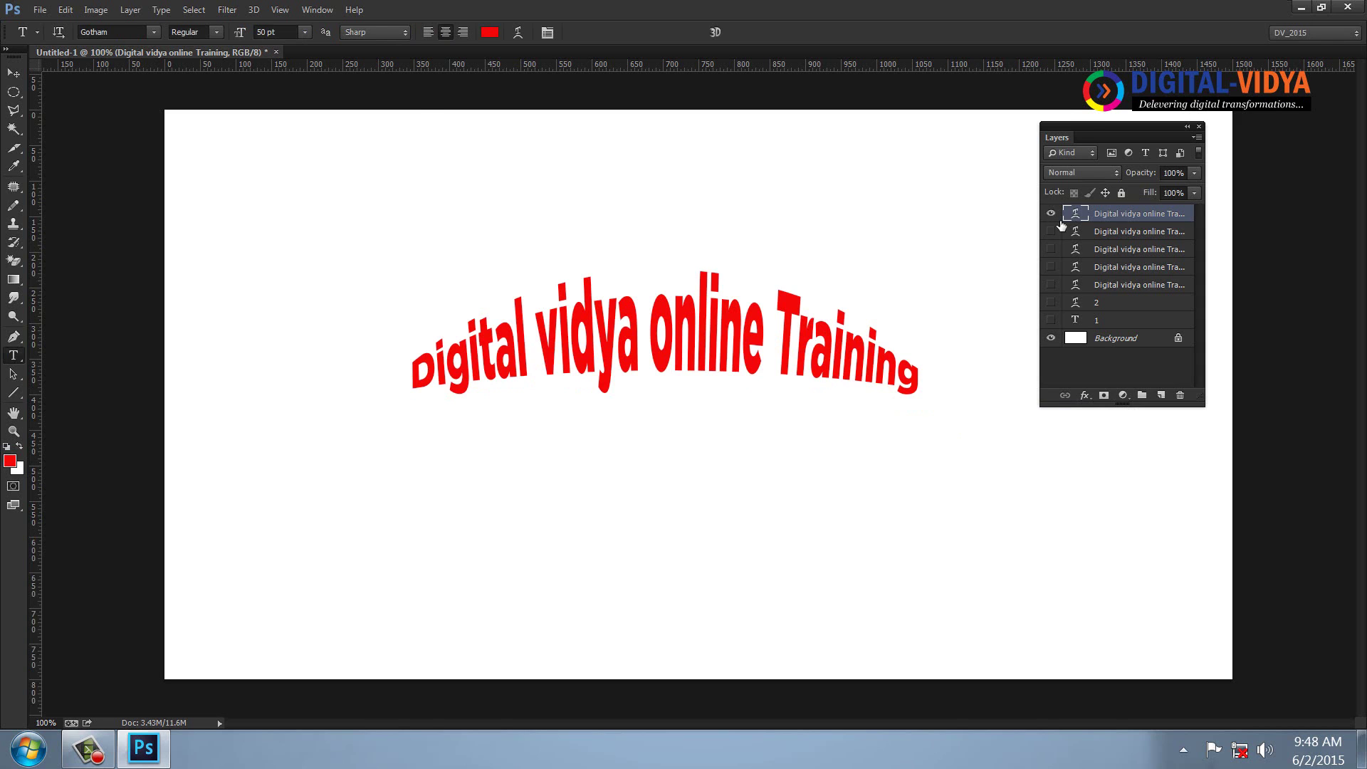
pyautogui.hotkey('ctrl', 'k')
pyautogui.press('Escape')
# Duplicate the top copy, discard a negative bend value, and compare by toggling its visibility.
pyautogui.hotkey('ctrl', 'j')
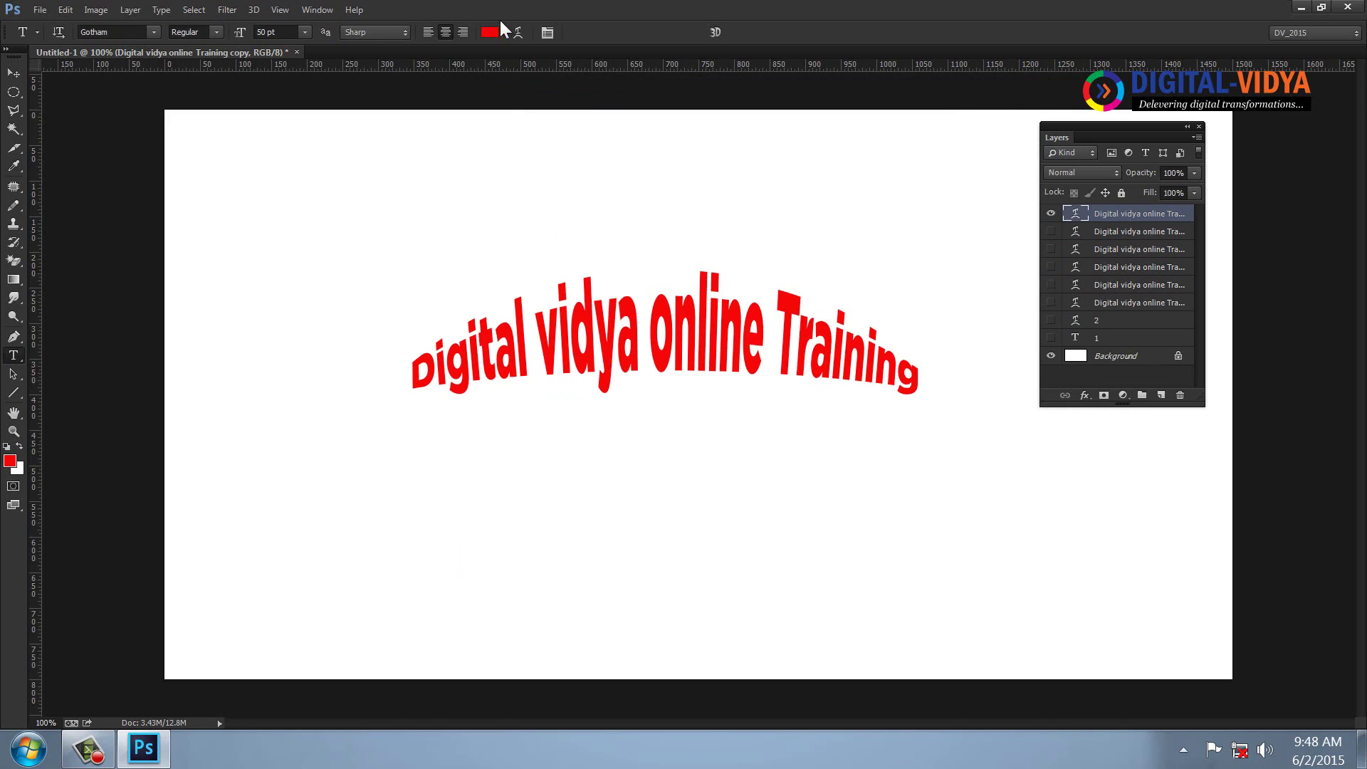
pyautogui.click(517, 31)
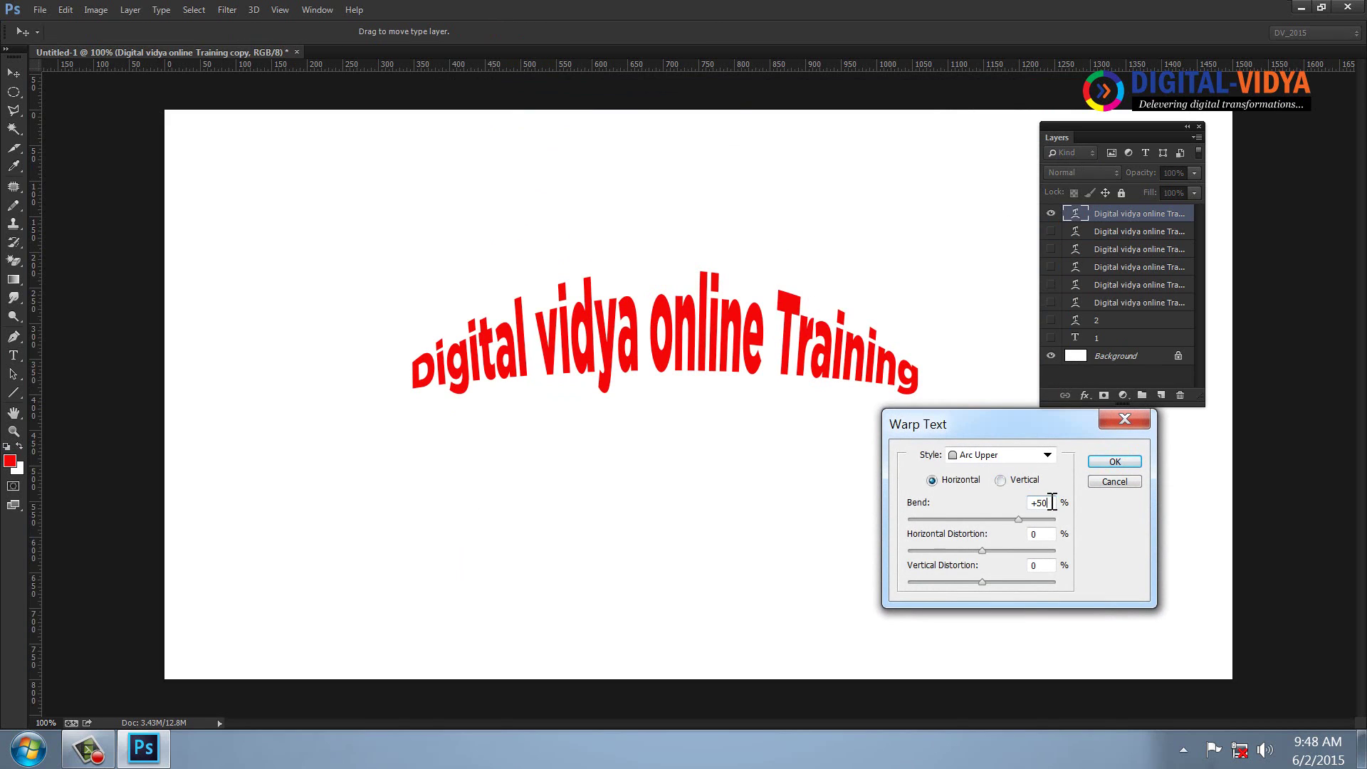
pyautogui.moveTo(1051, 502); pyautogui.dragTo(944, 508)
pyautogui.write('-')
pyautogui.write('10')
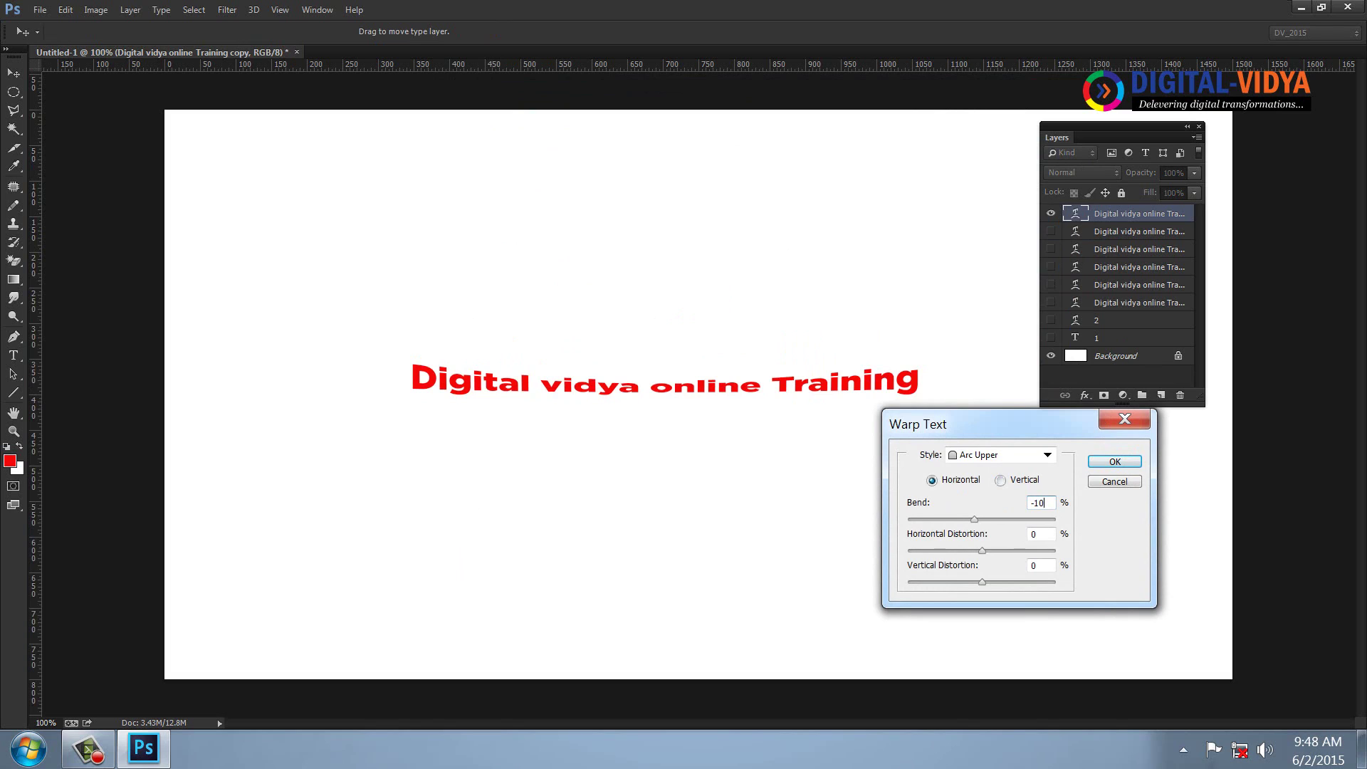
pyautogui.press('BackSpace')
pyautogui.press('BackSpace')
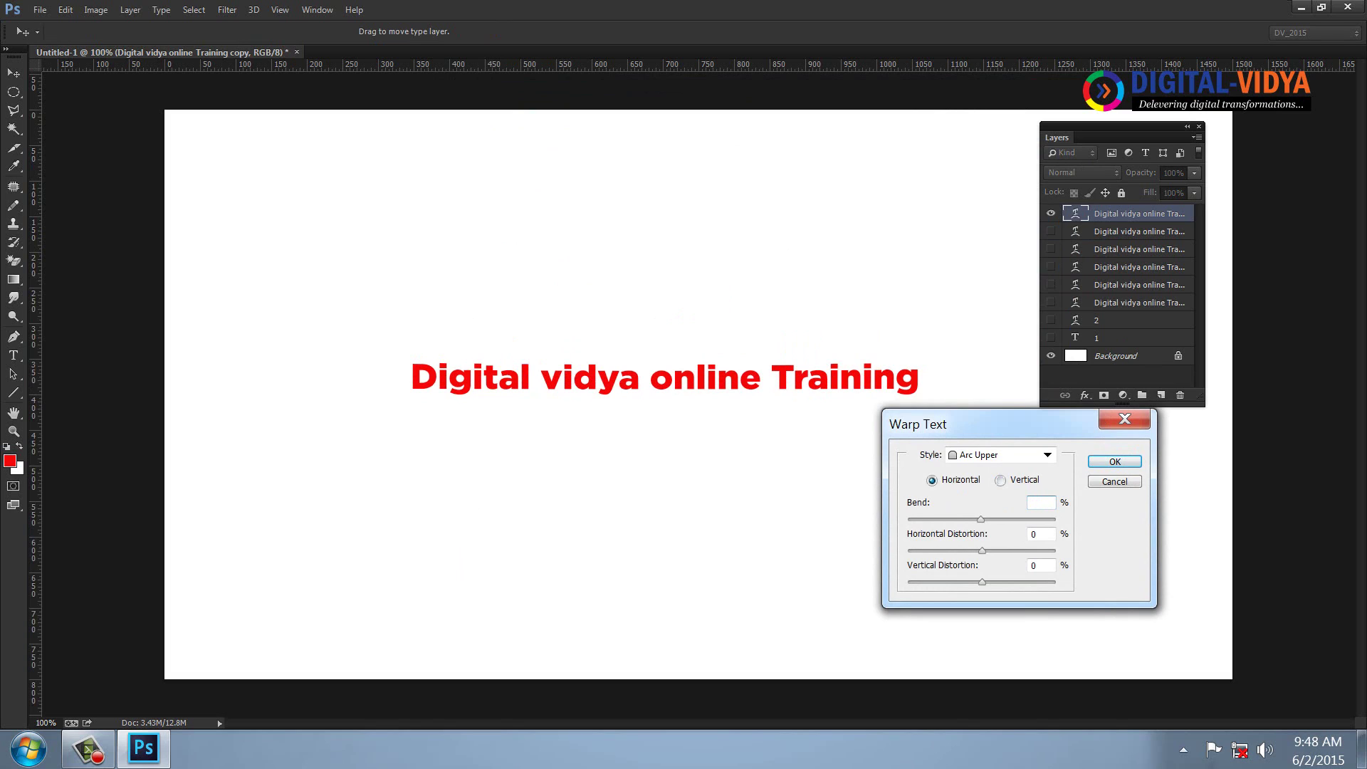
pyautogui.click(1107, 483)
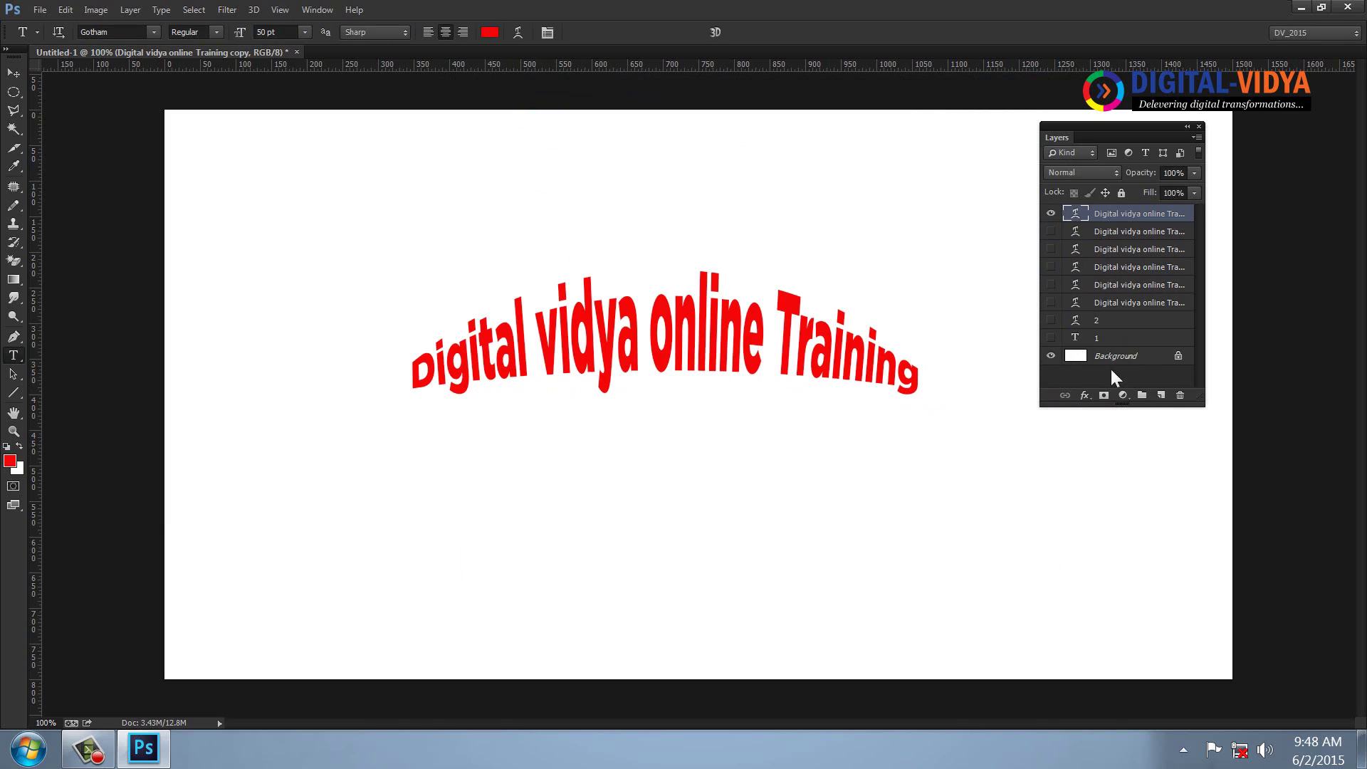
pyautogui.click(1050, 212)
pyautogui.click(1050, 233)
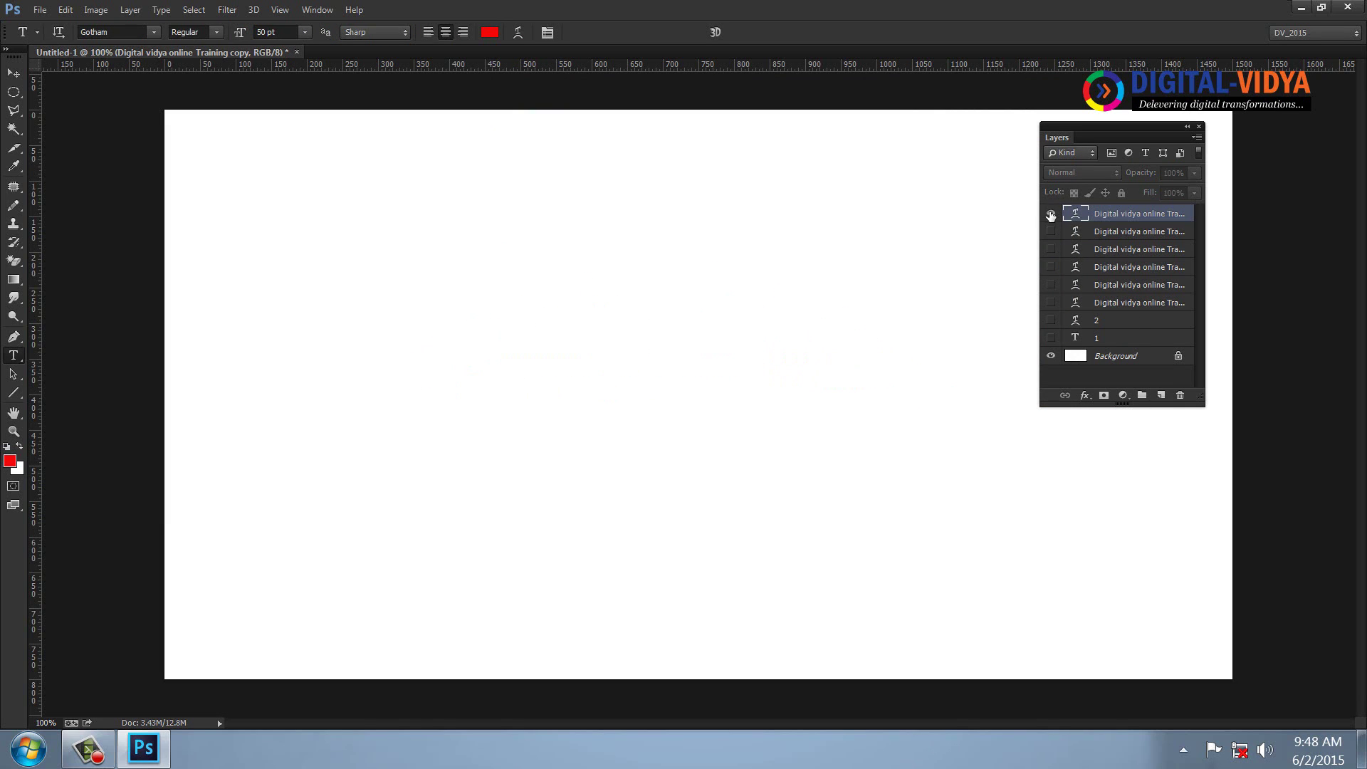
# Give the top copy a stronger arch, hide it, and show and select layer 1.
pyautogui.click(510, 33)
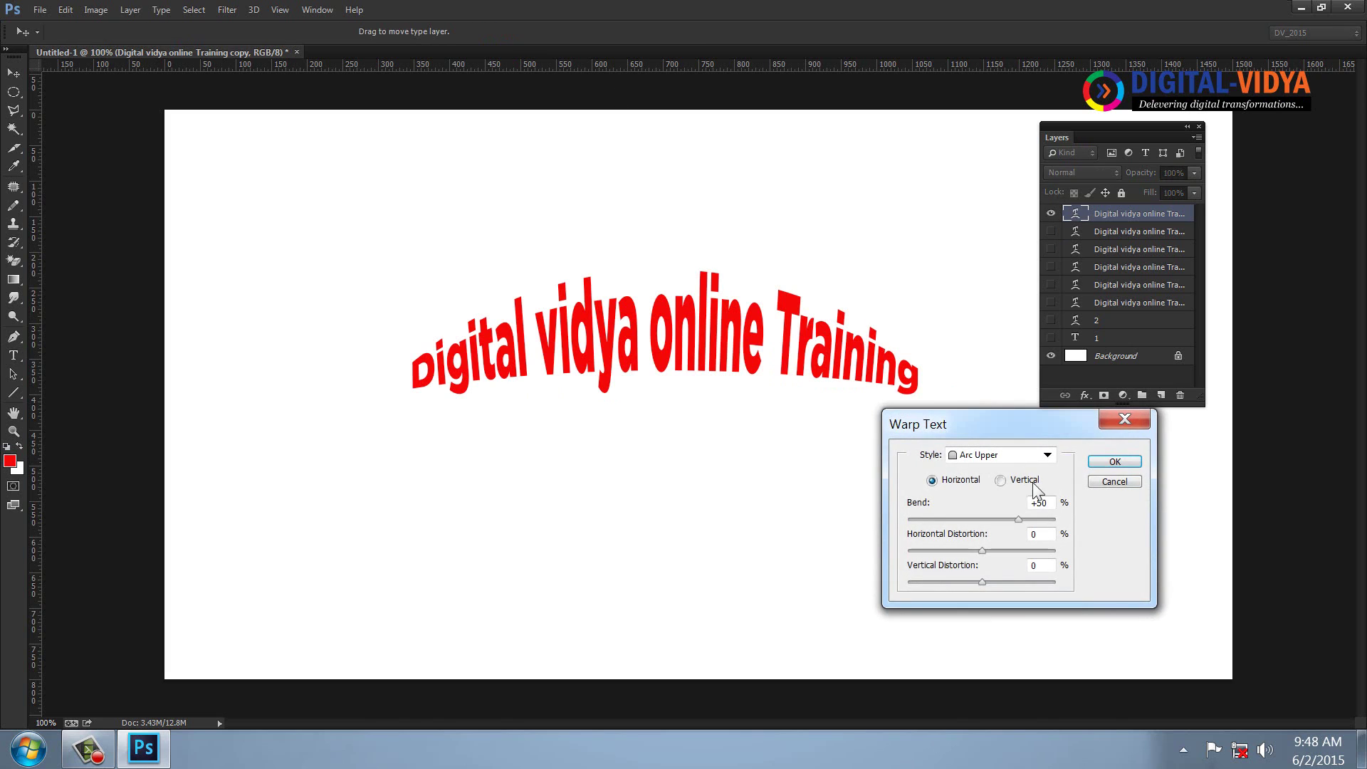
pyautogui.write('100')
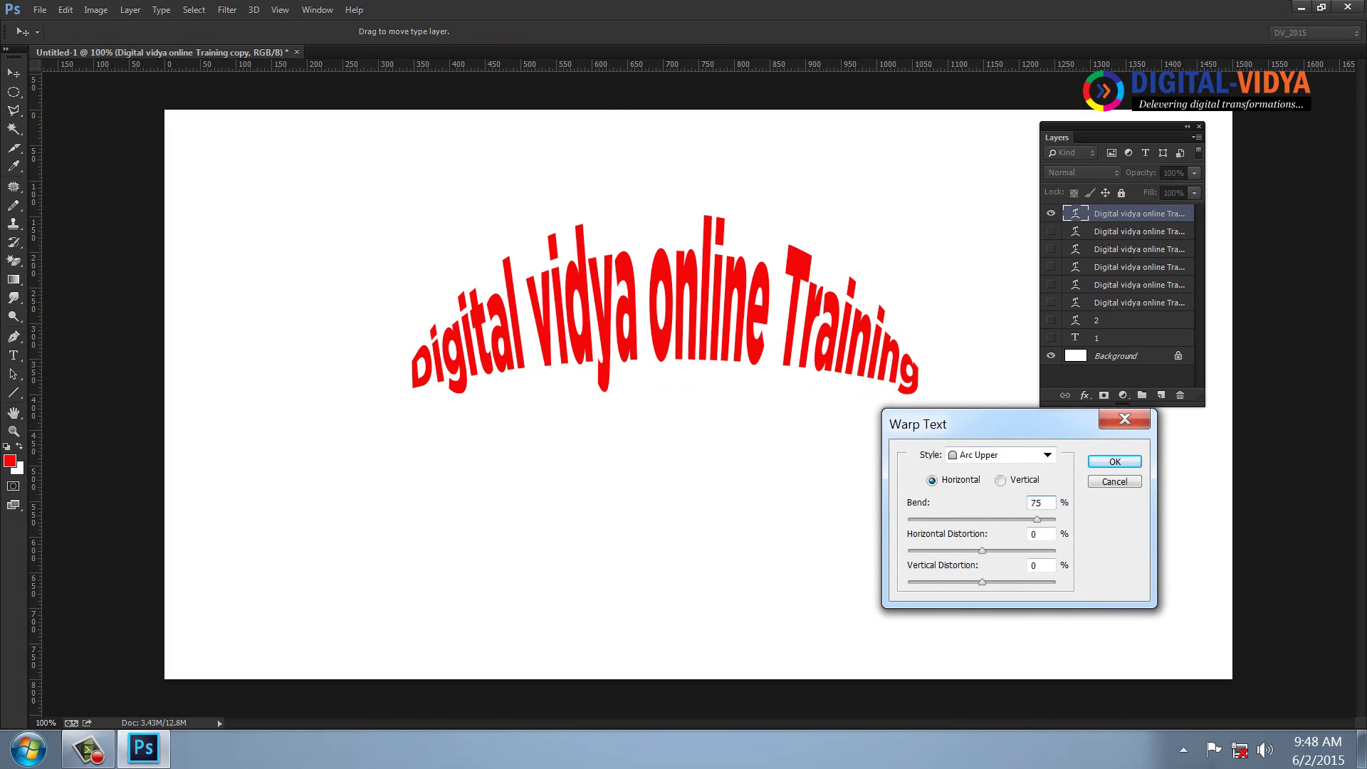
pyautogui.press('Return')
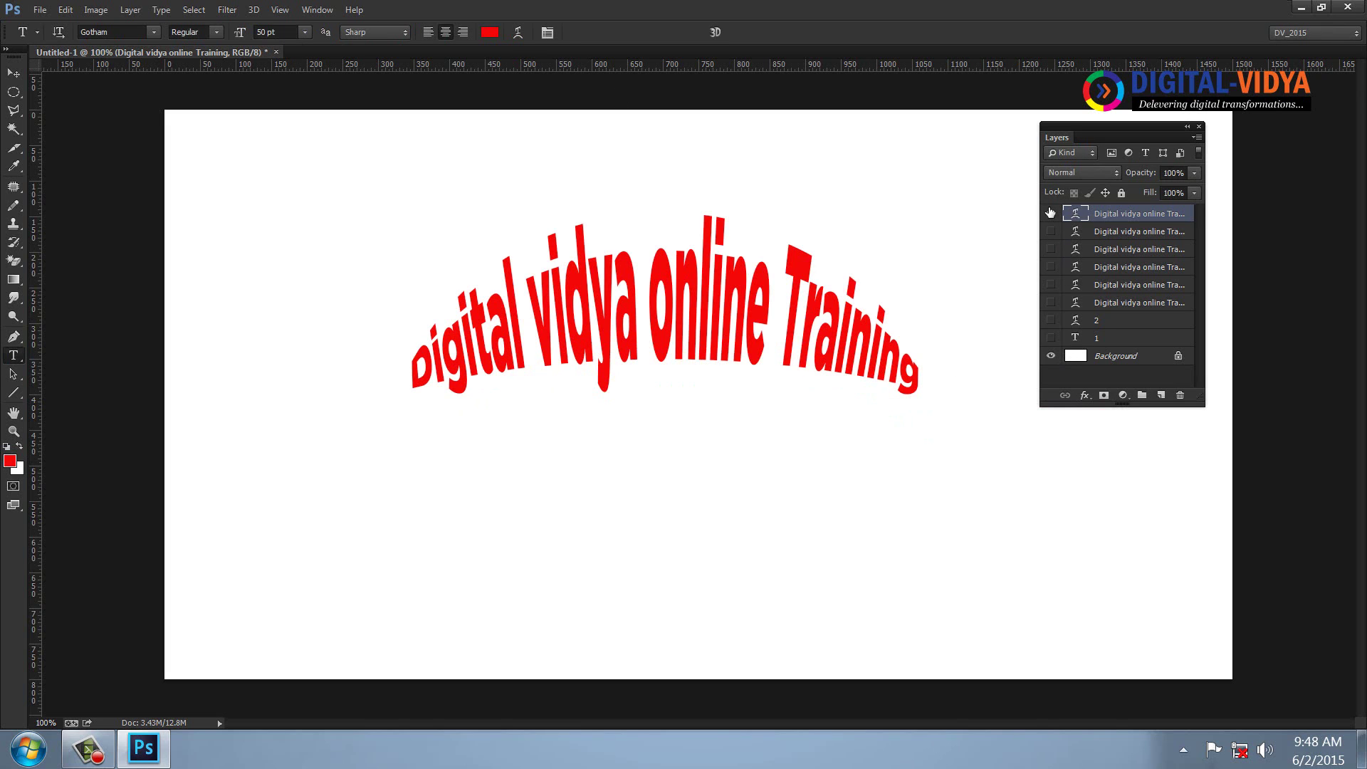
pyautogui.click(1049, 213)
pyautogui.click(1050, 337)
pyautogui.click(1094, 340)
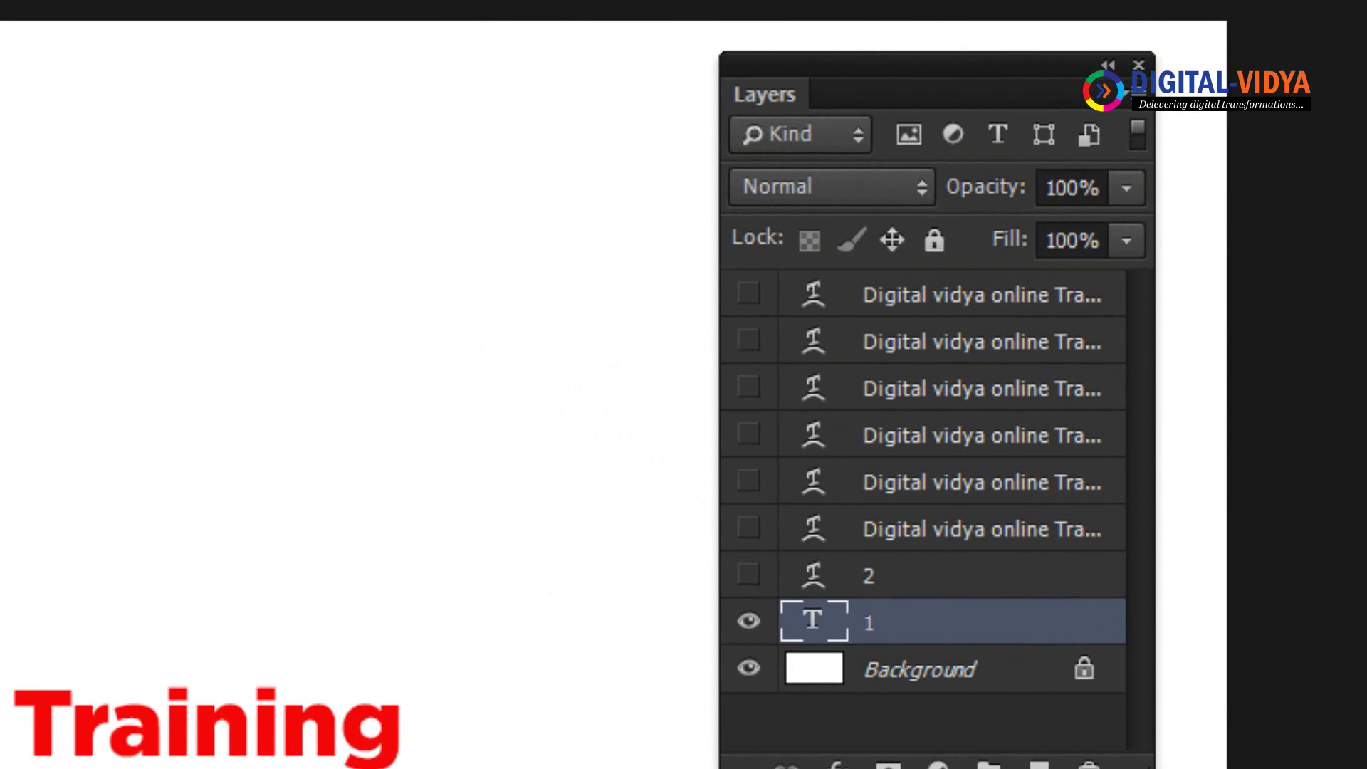
# Open the Timeline from the Window menu and create a frame animation.
pyautogui.click(317, 10)
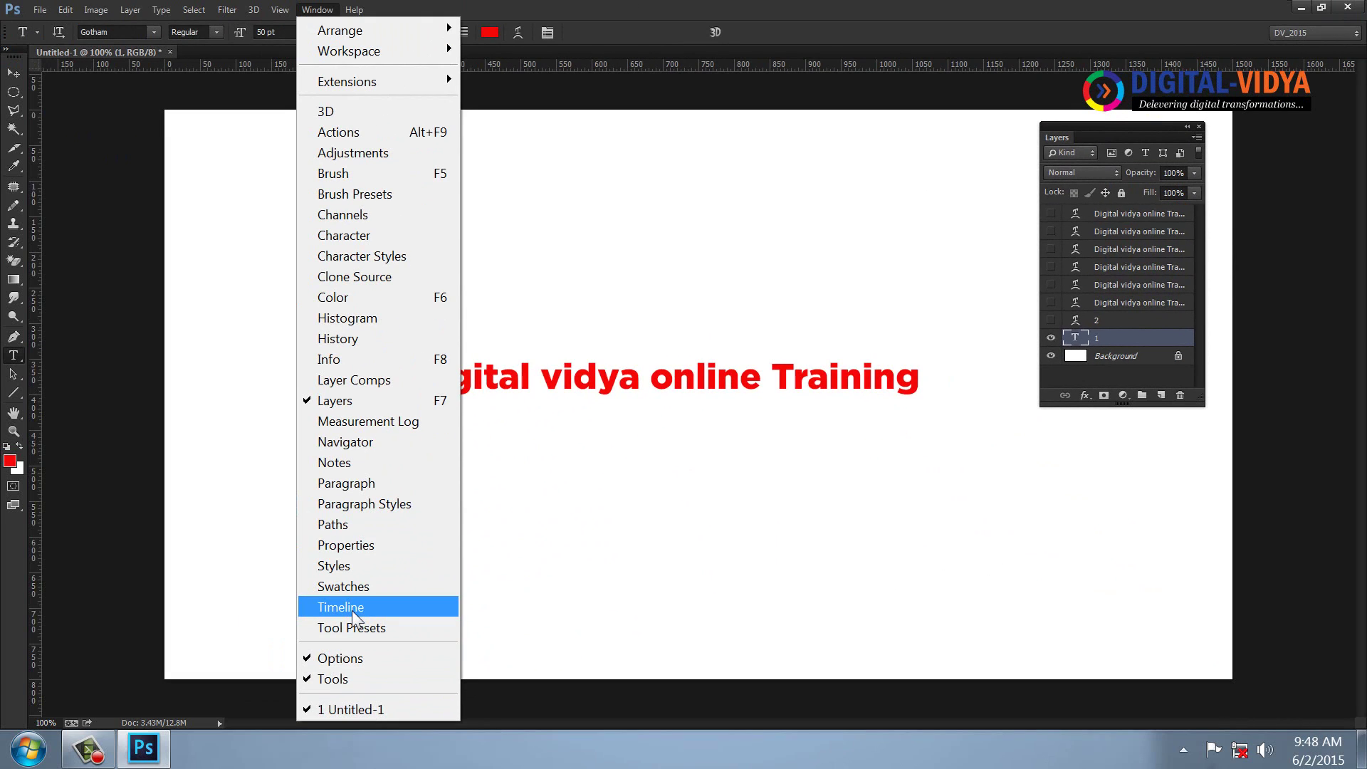
pyautogui.click(352, 610)
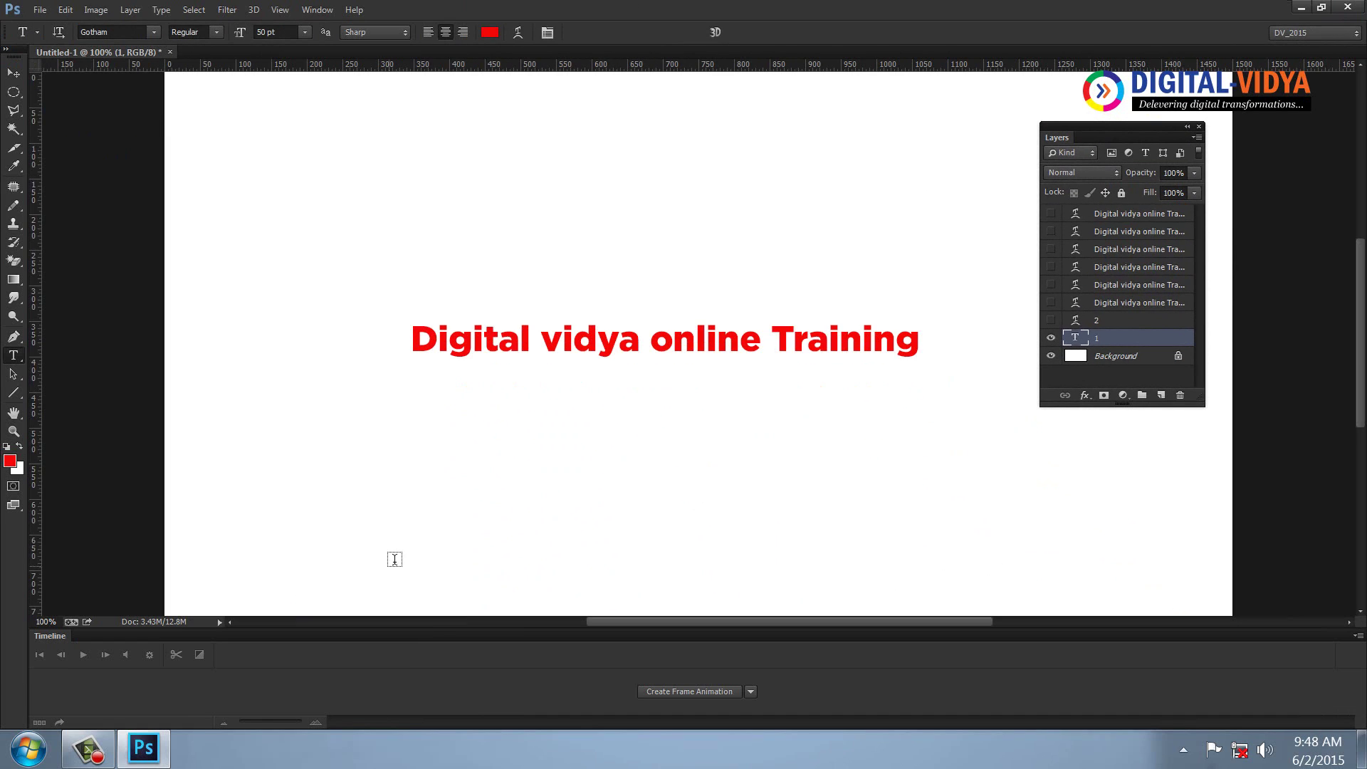
pyautogui.click(688, 691)
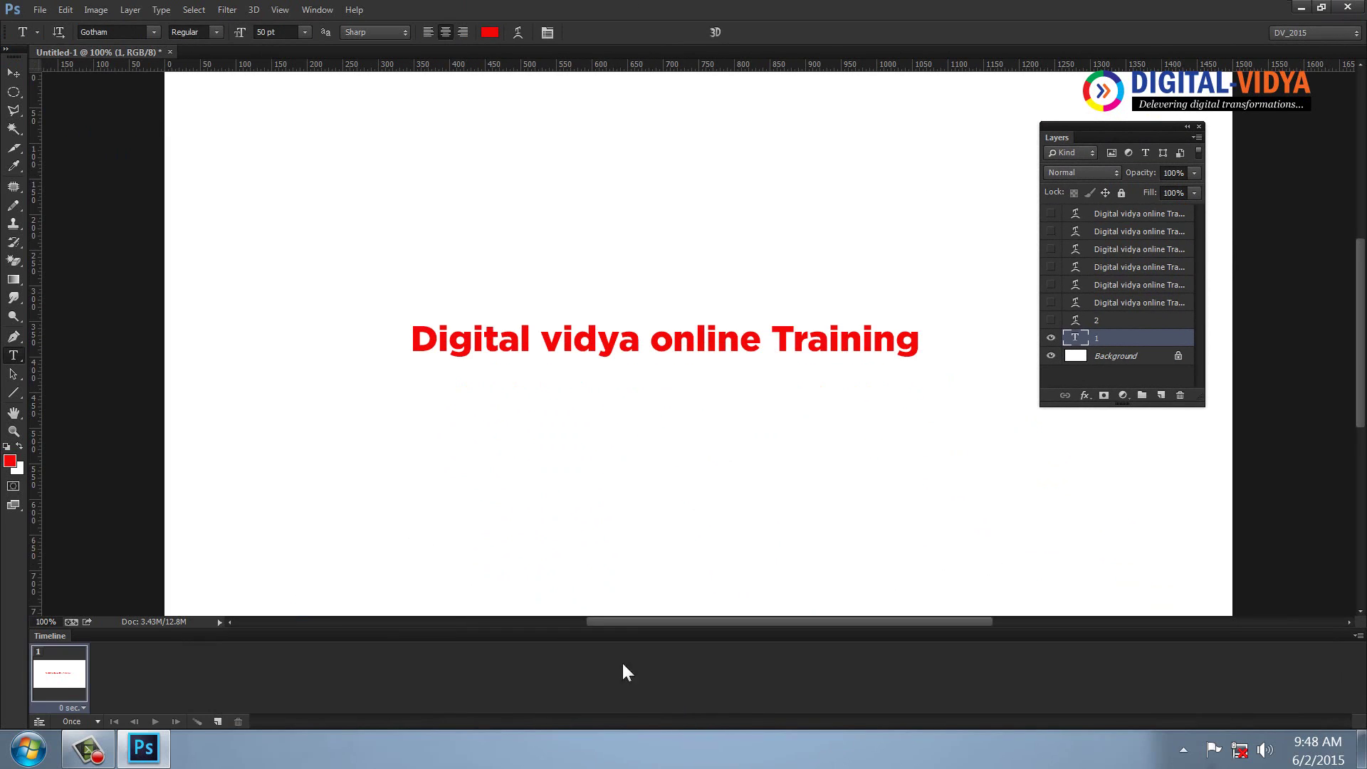
# Float the Timeline above the text, widen it, and nudge the Layers panel right.
pyautogui.moveTo(50, 660); pyautogui.dragTo(243, 488)
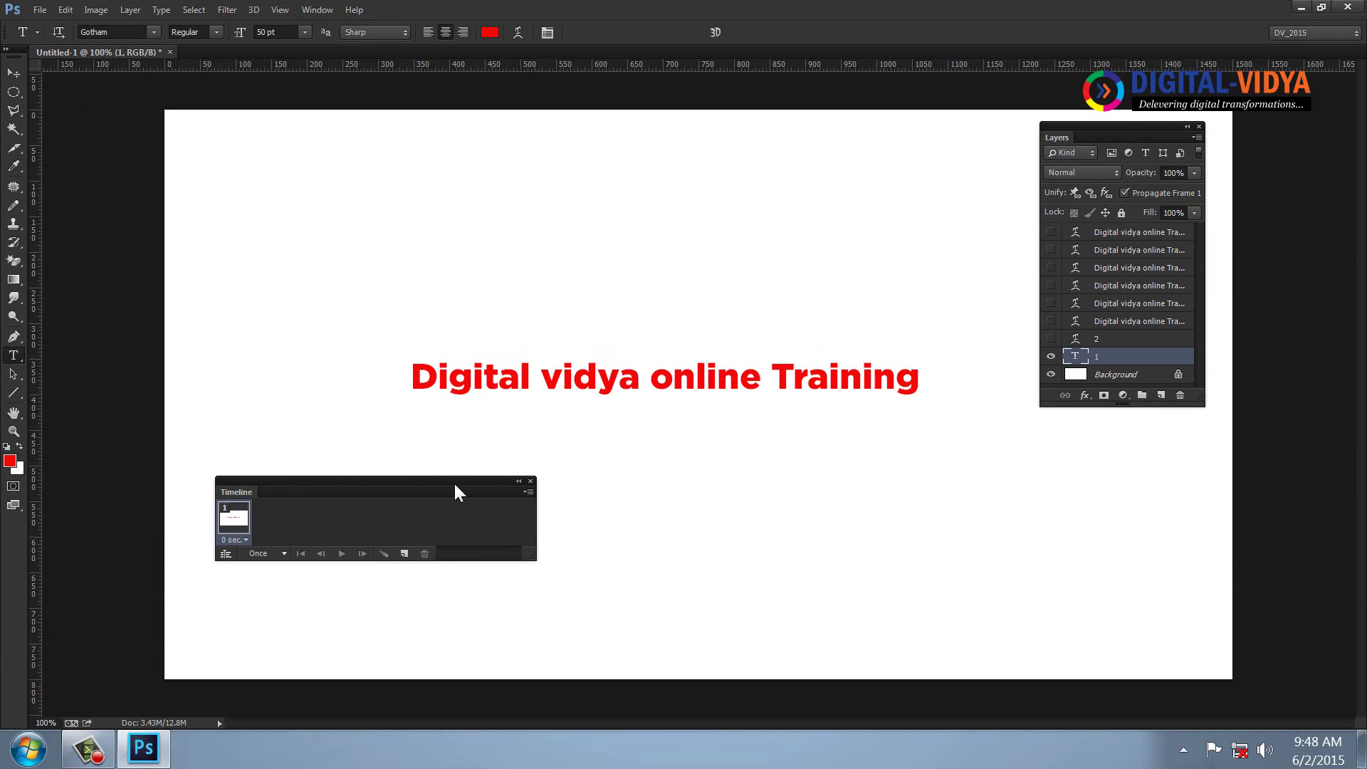
pyautogui.moveTo(453, 492); pyautogui.dragTo(653, 155)
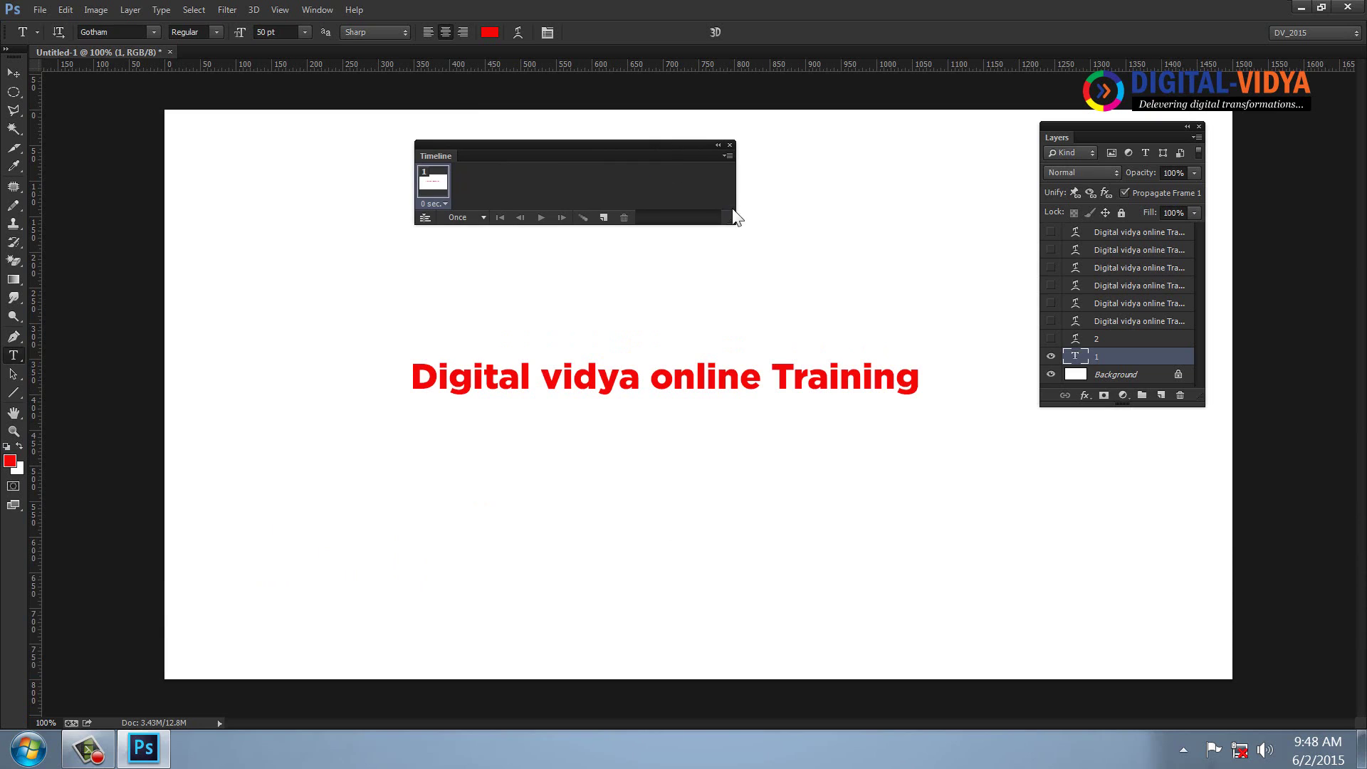
pyautogui.moveTo(735, 217); pyautogui.dragTo(946, 256)
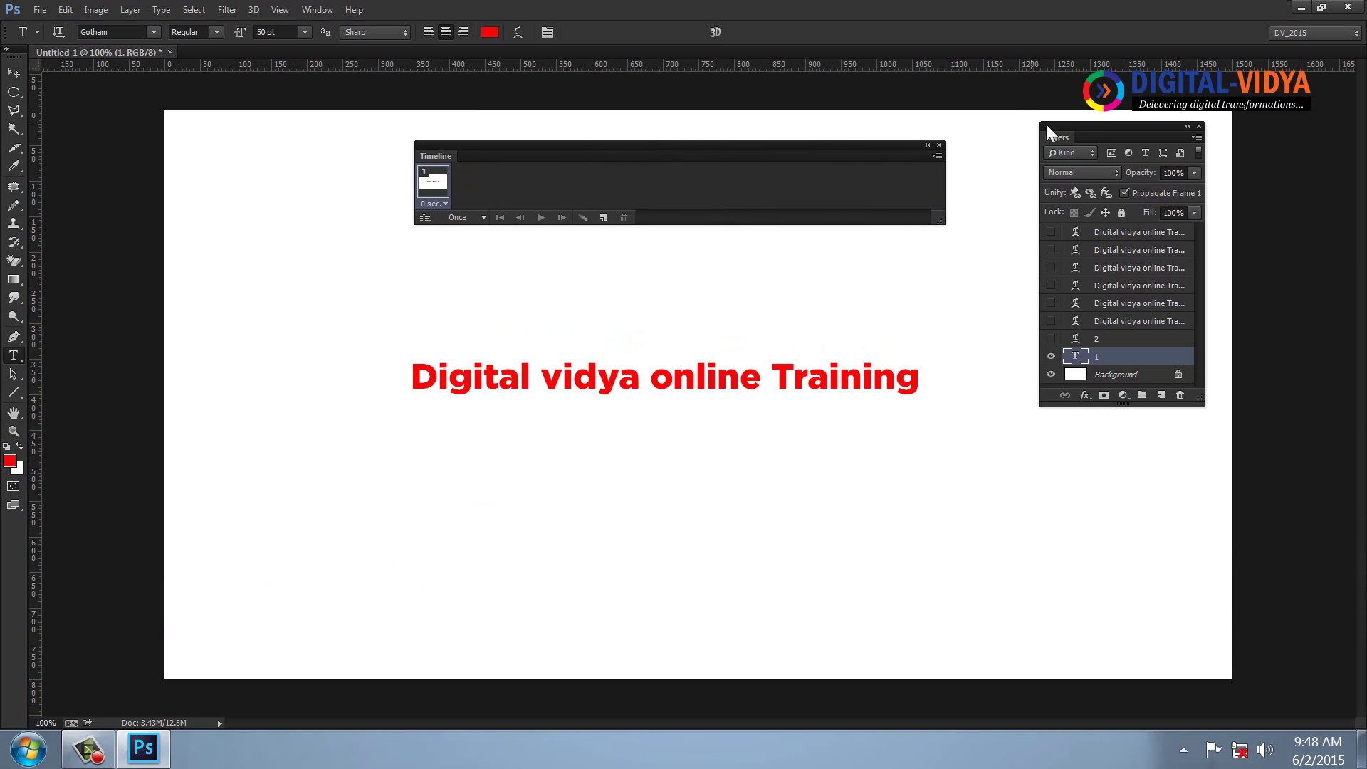
pyautogui.moveTo(1082, 127); pyautogui.dragTo(1103, 122)
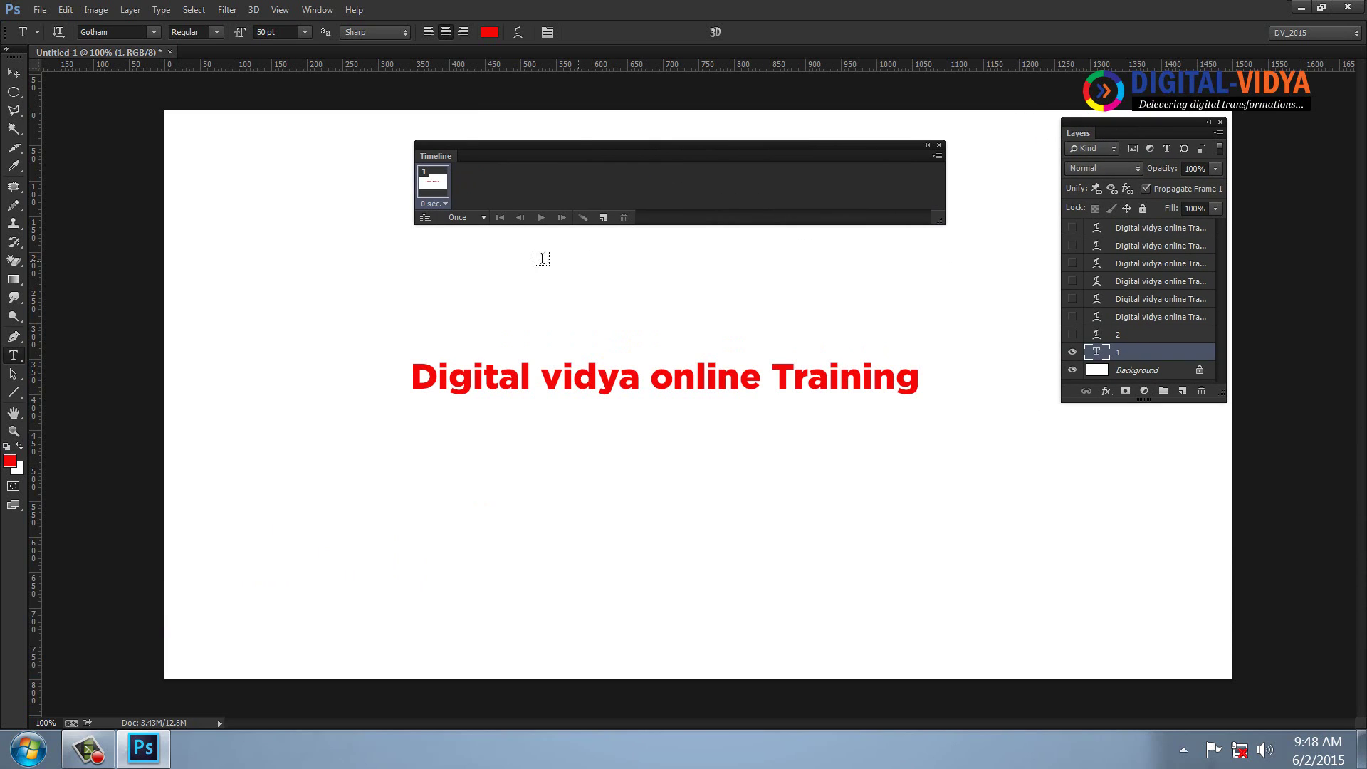
# Add frames 2–4, each showing the next more-arched text layer.
pyautogui.click(603, 217)
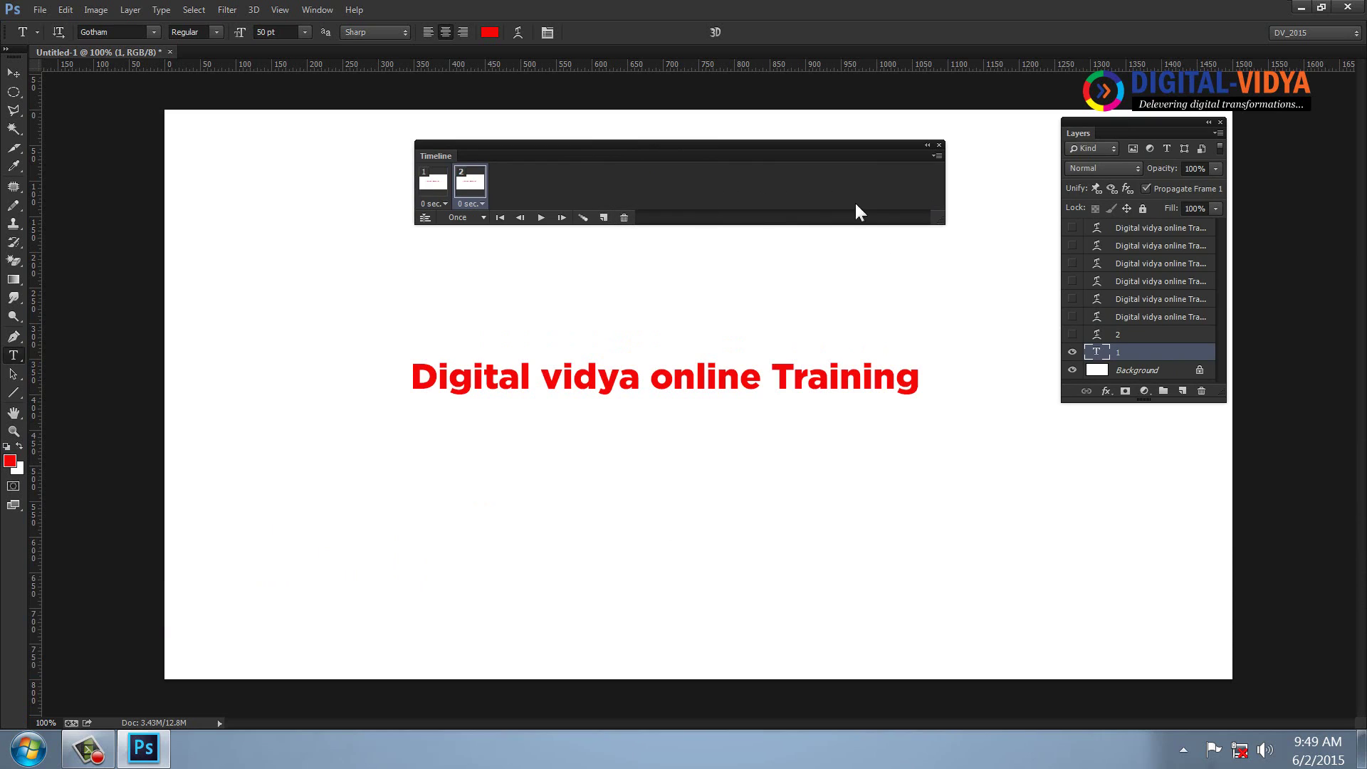
pyautogui.click(1071, 353)
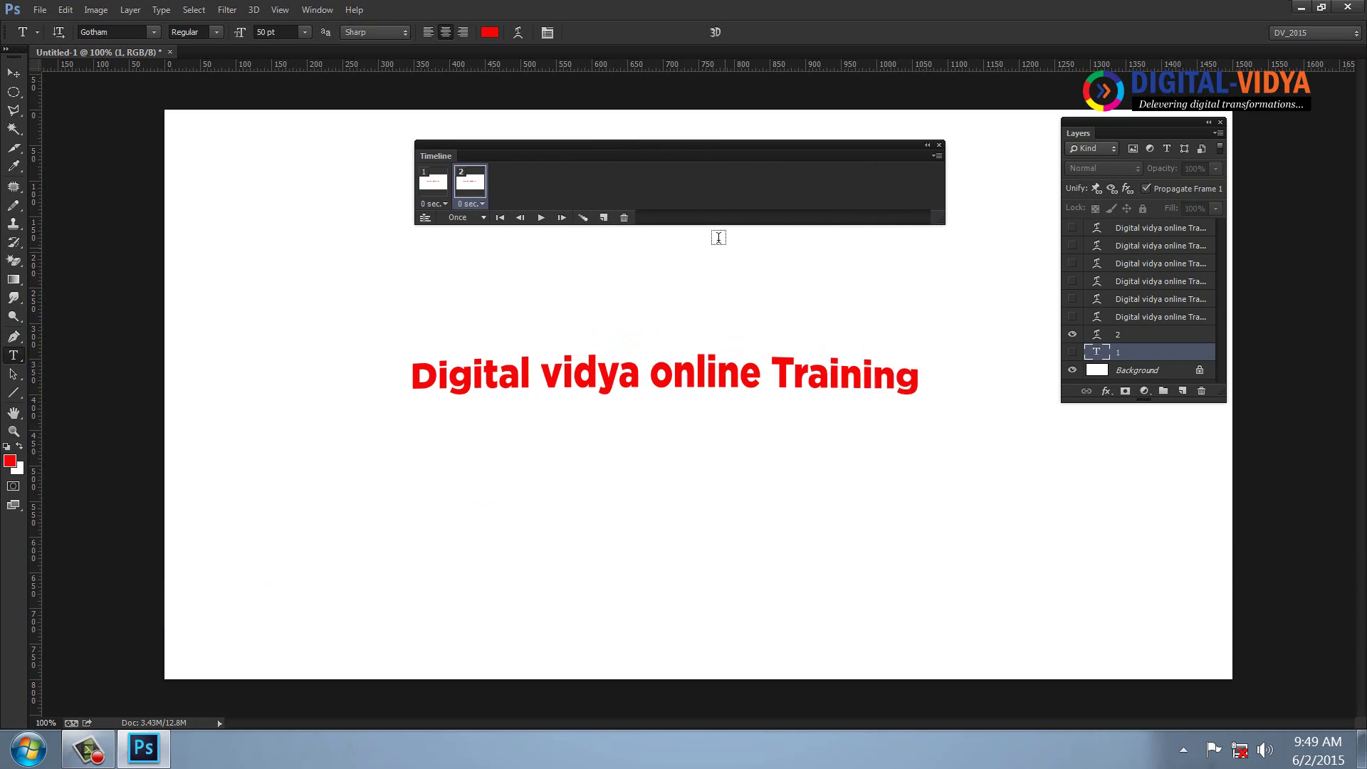
pyautogui.click(602, 217)
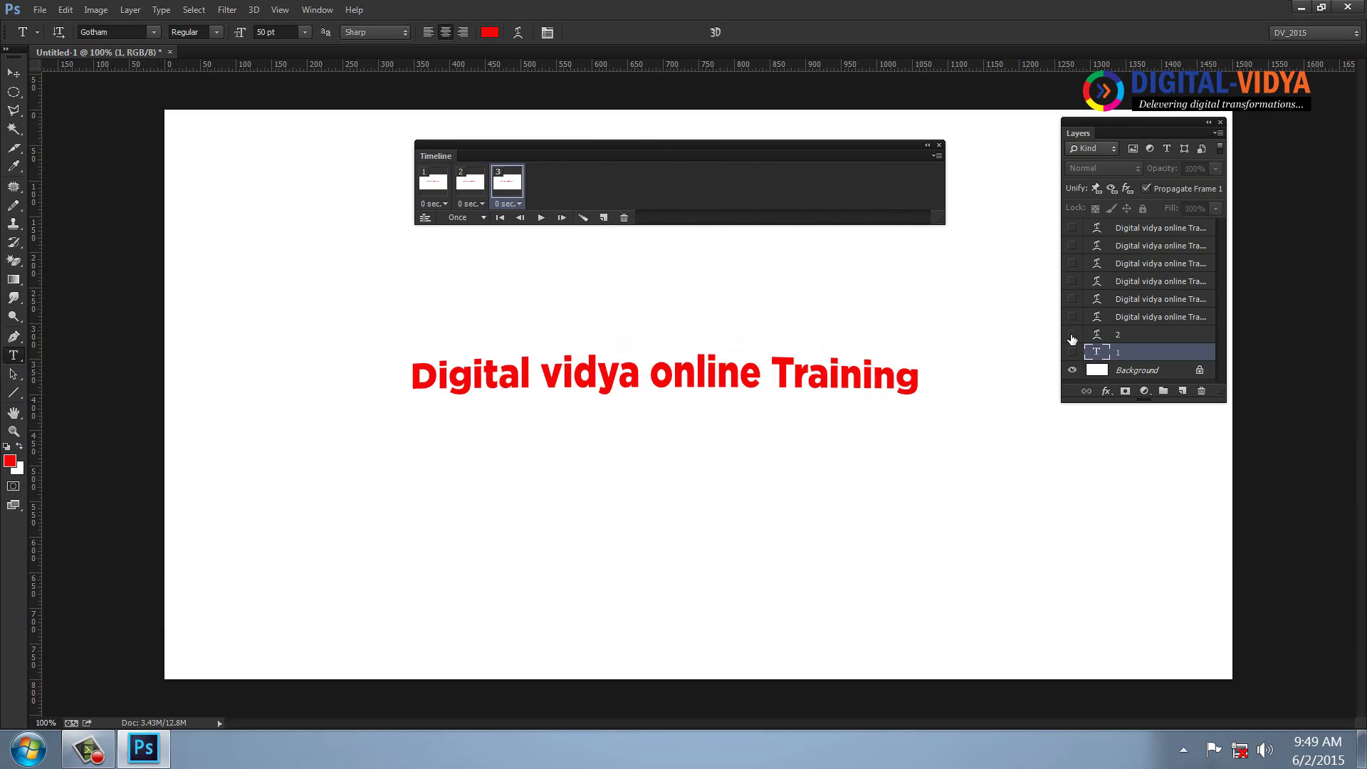
pyautogui.click(1071, 334)
pyautogui.click(1071, 317)
pyautogui.click(603, 216)
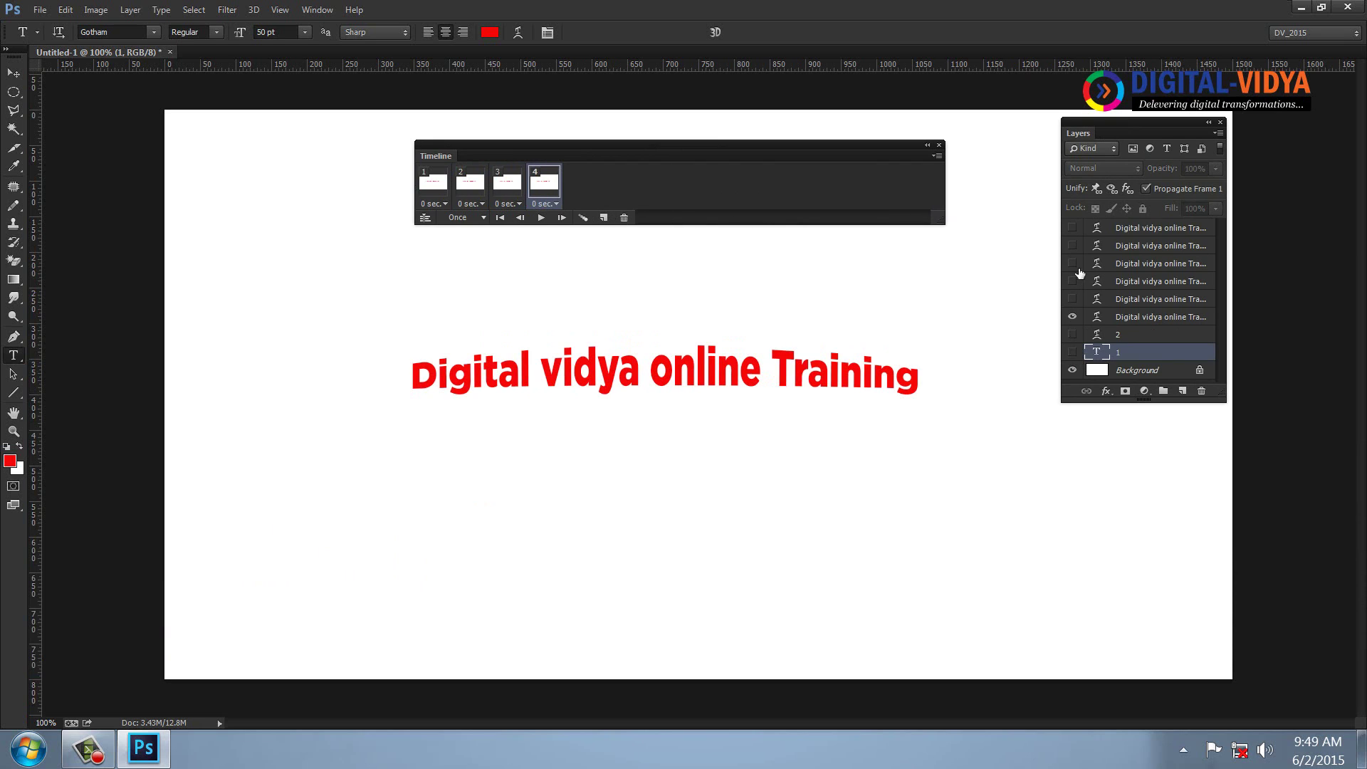
pyautogui.click(1071, 317)
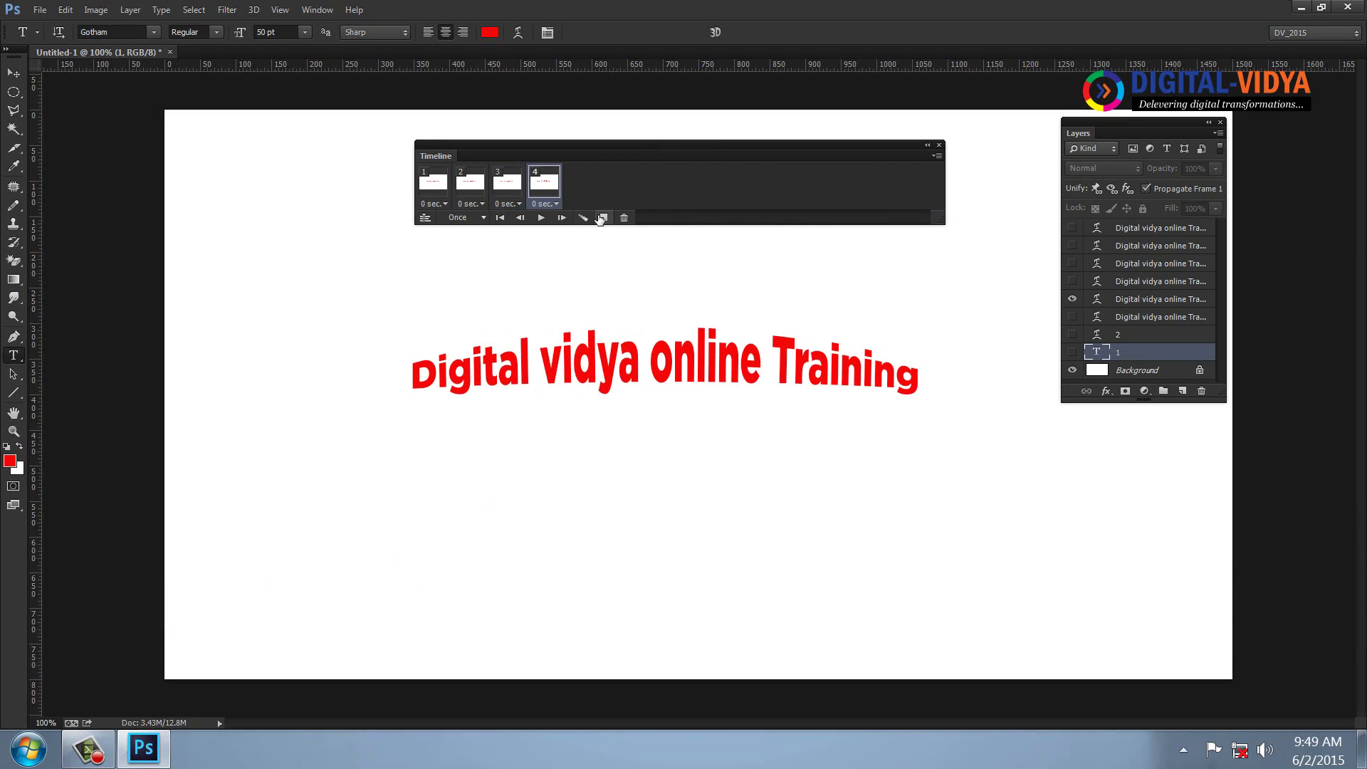
# Add frames 5–8, with frame 8 showing the most strongly arched text.
pyautogui.click(603, 217)
pyautogui.click(1072, 299)
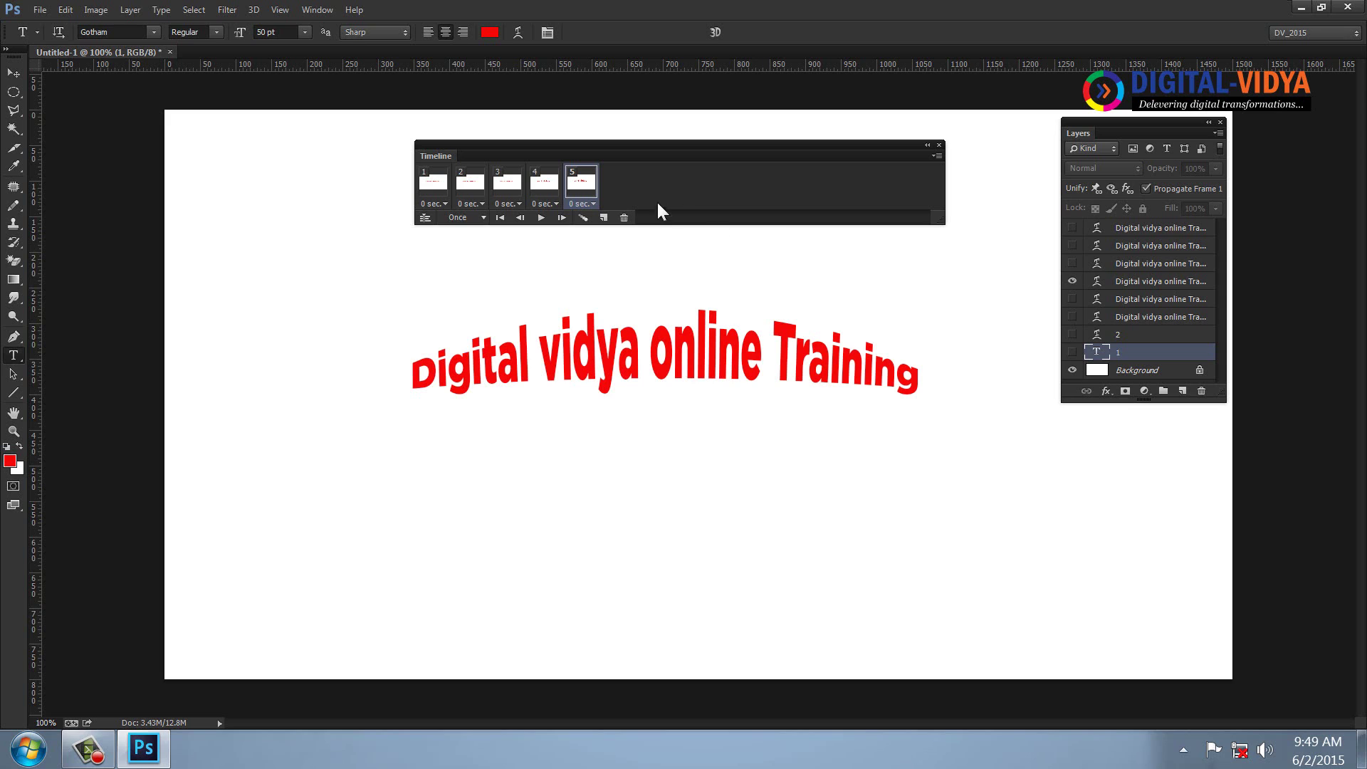
pyautogui.click(602, 217)
pyautogui.click(1072, 281)
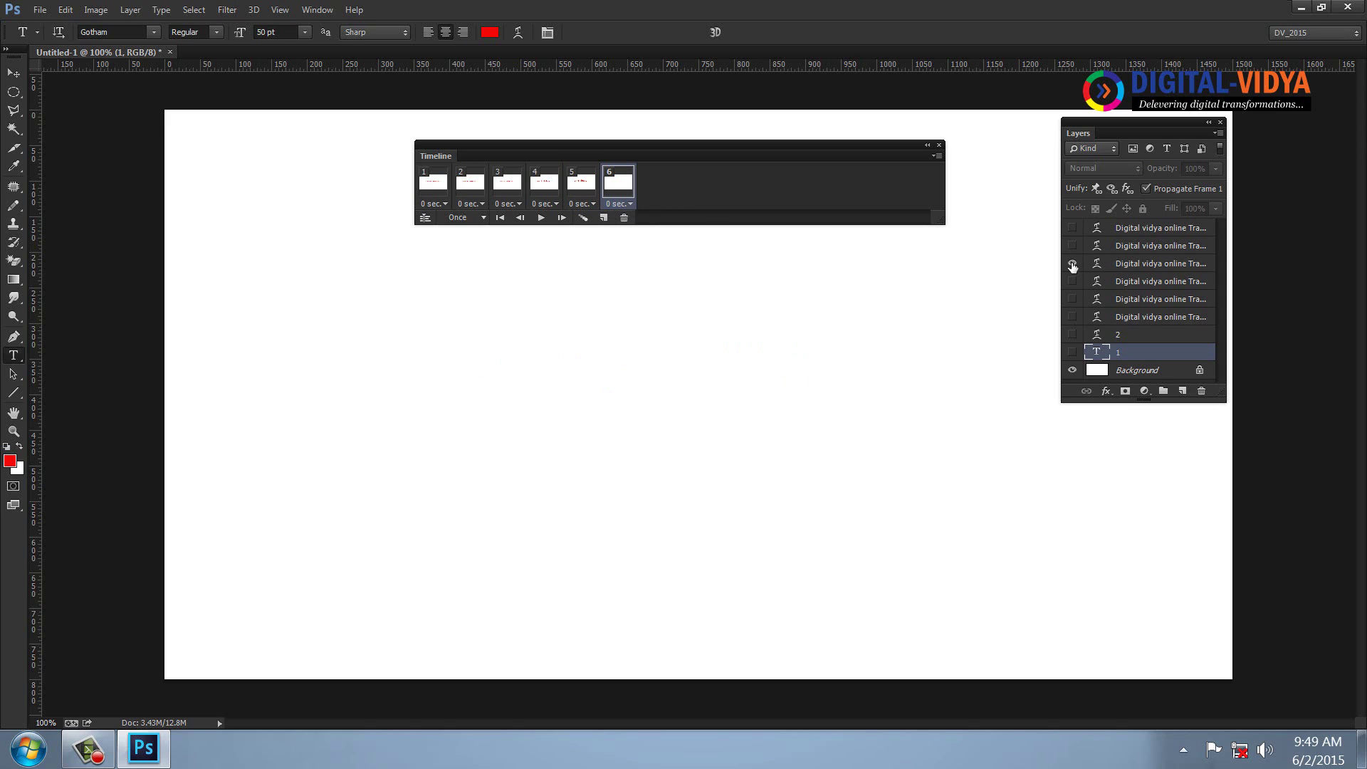
pyautogui.click(602, 217)
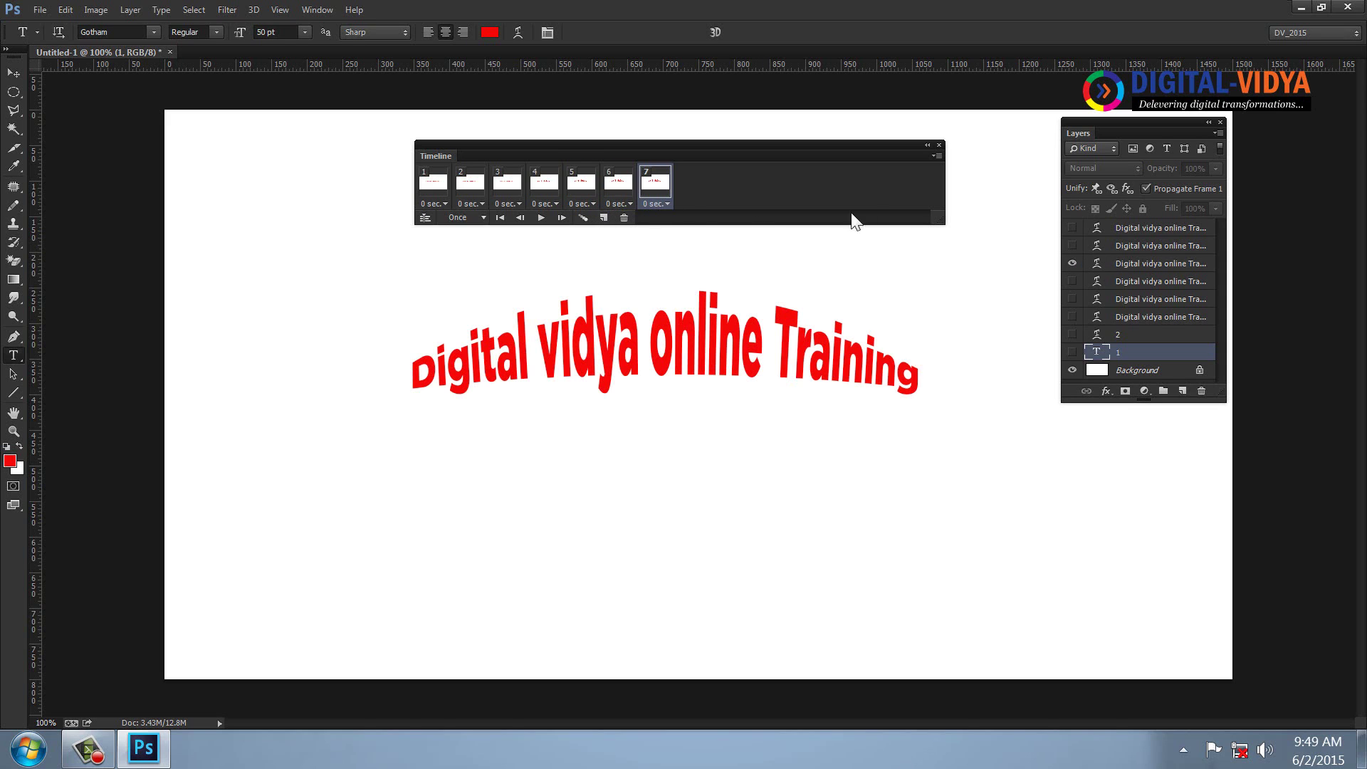
pyautogui.click(1072, 262)
pyautogui.click(605, 219)
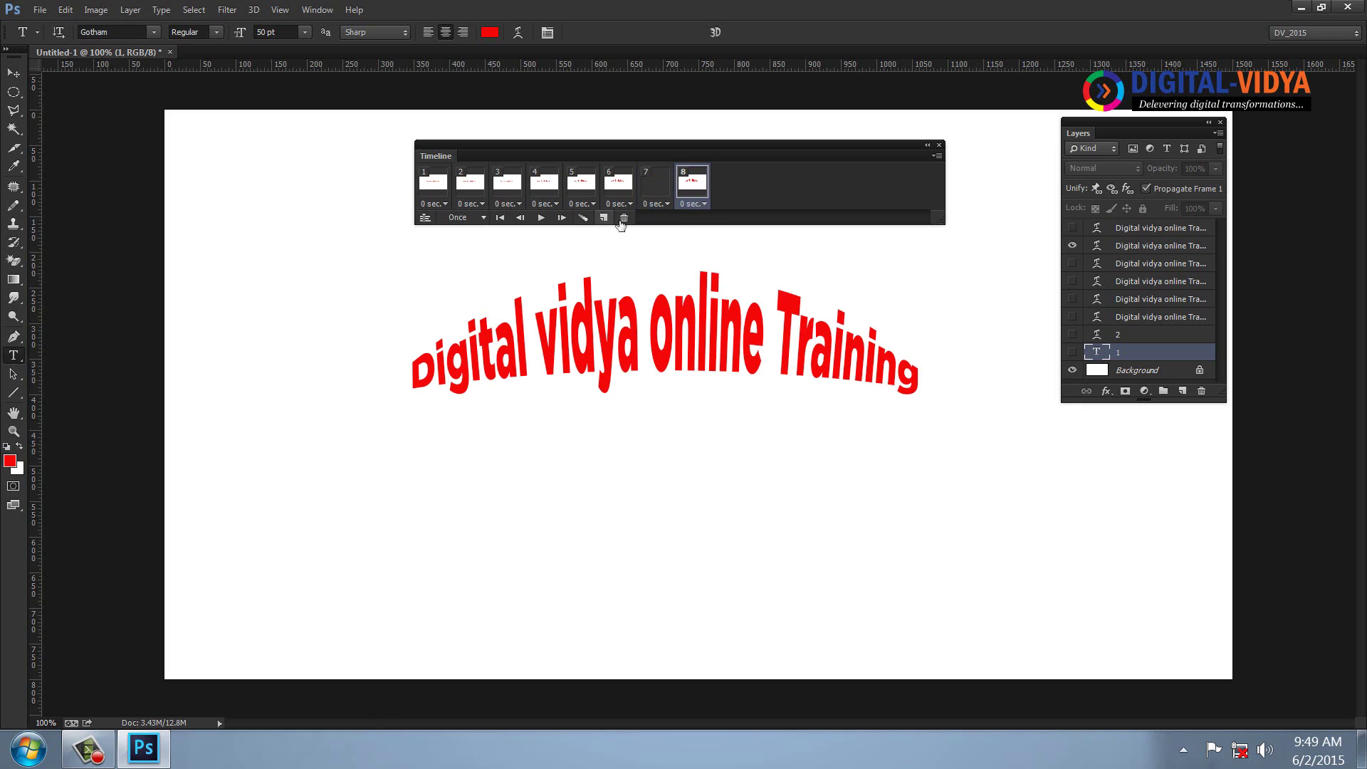
pyautogui.click(1072, 244)
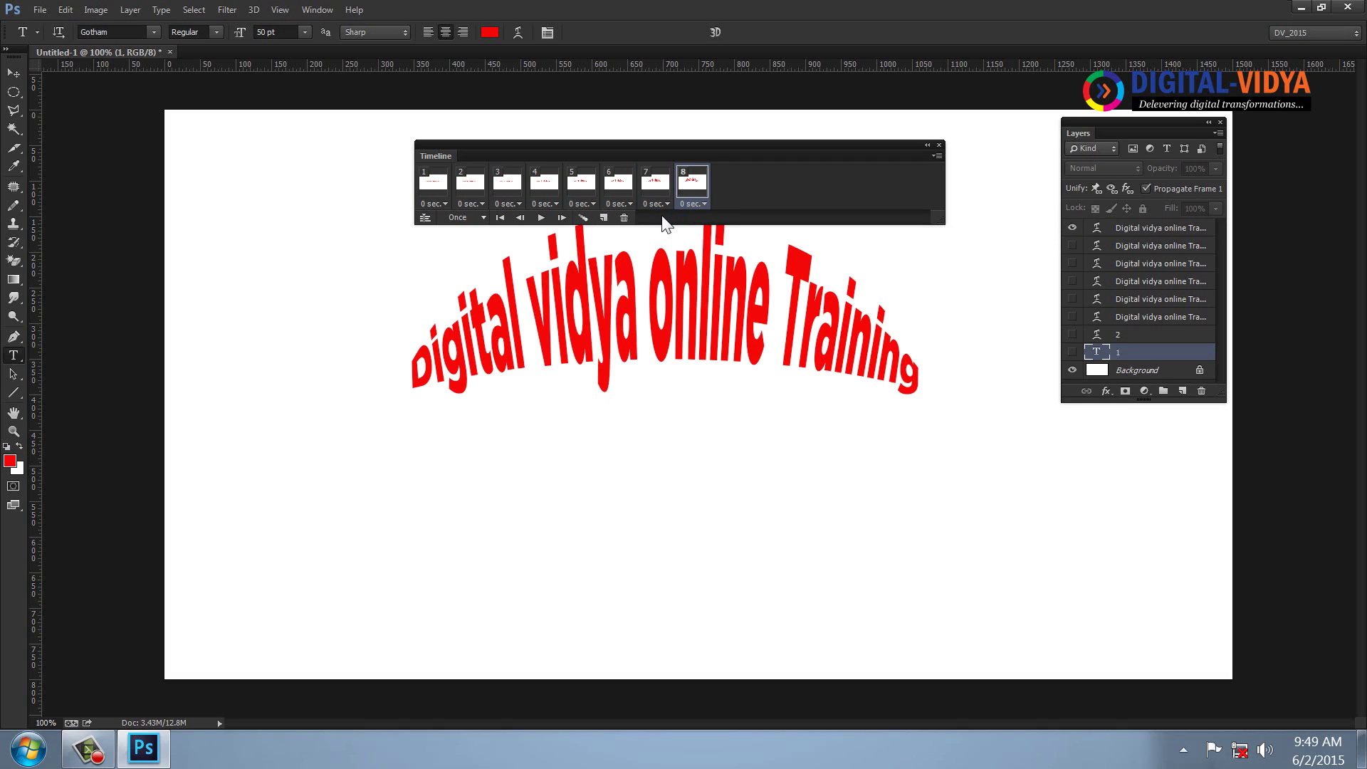
# Select all eight frames and set each delay to 0.2 seconds.
pyautogui.keyDown('shift'); pyautogui.click(435, 196); pyautogui.keyUp('shift')
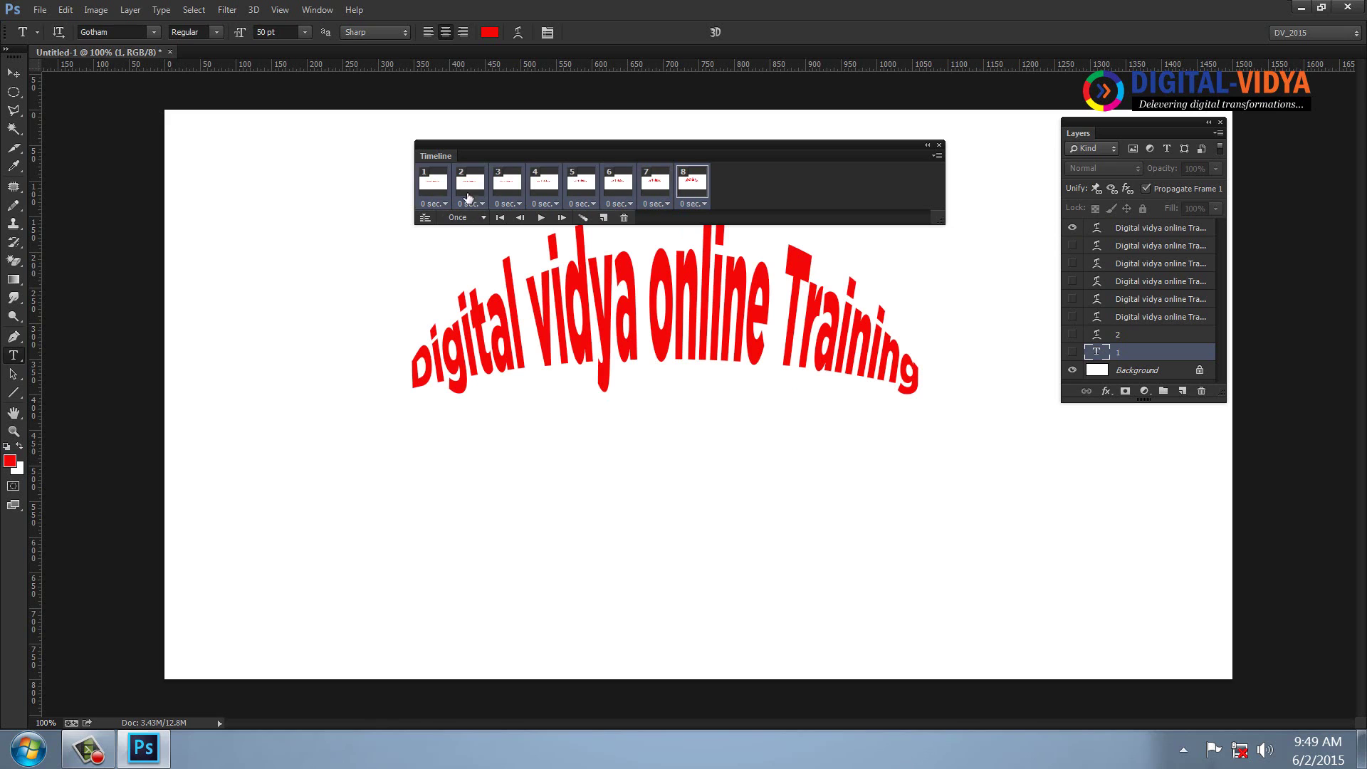
pyautogui.click(511, 205)
pyautogui.click(524, 256)
# Set looping to Forever, then play and stop the animation preview.
pyautogui.click(471, 217)
pyautogui.click(483, 273)
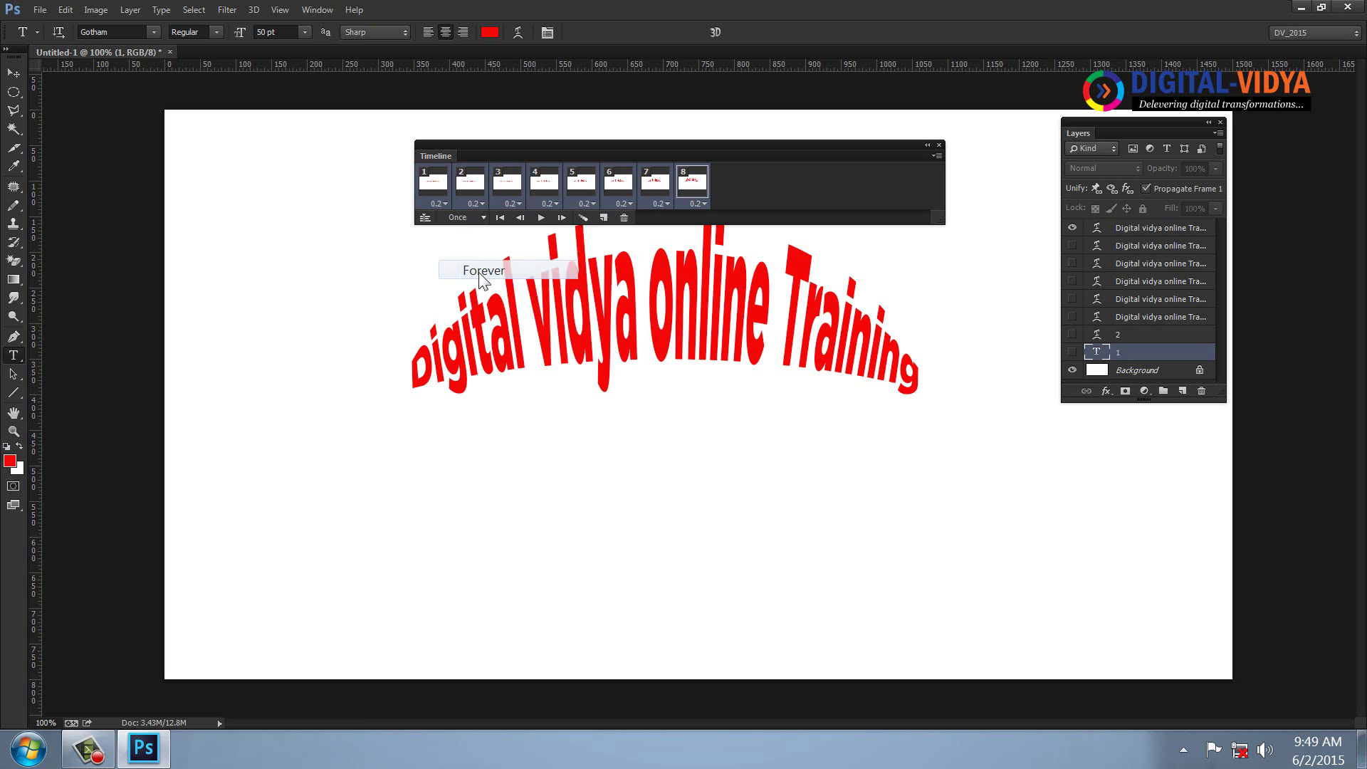
pyautogui.click(542, 218)
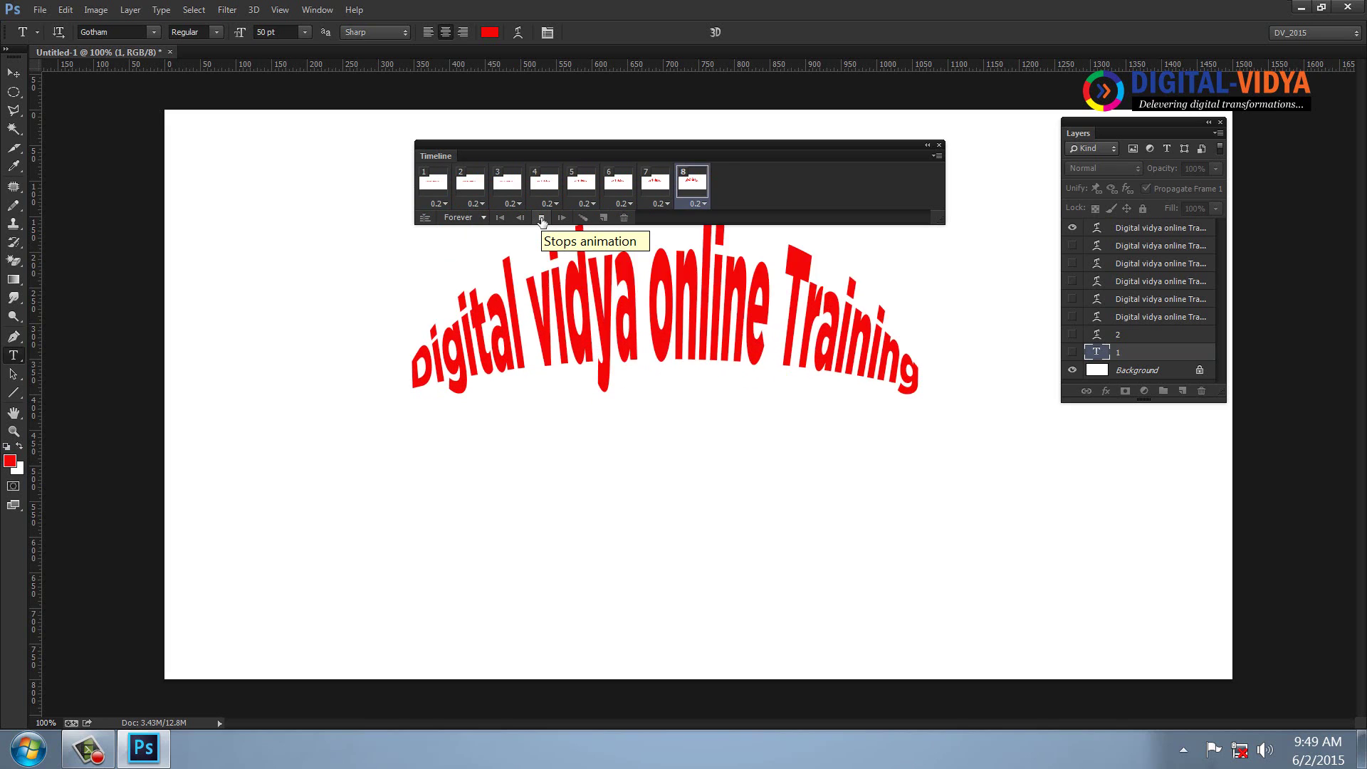
pyautogui.click(542, 218)
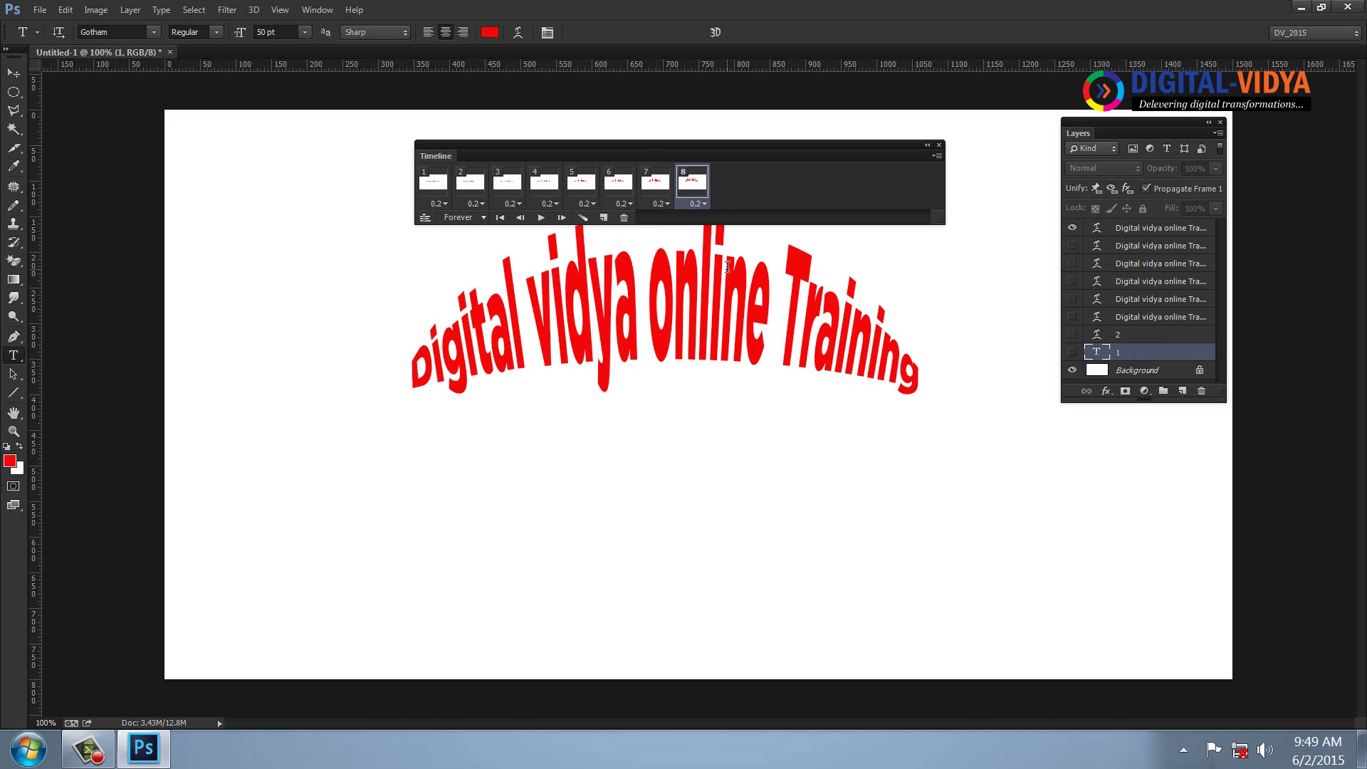
pyautogui.click(14, 72)
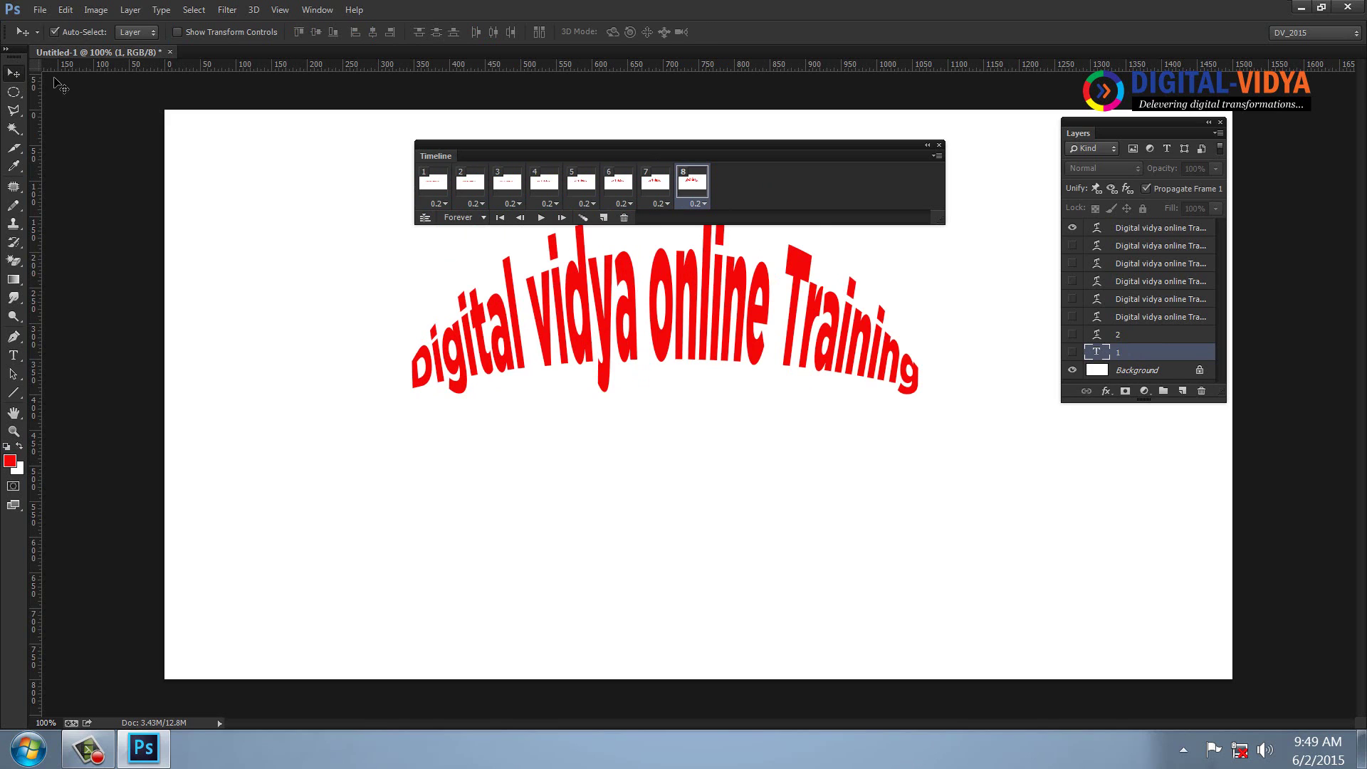
pyautogui.hotkey('ctrl', 'w')
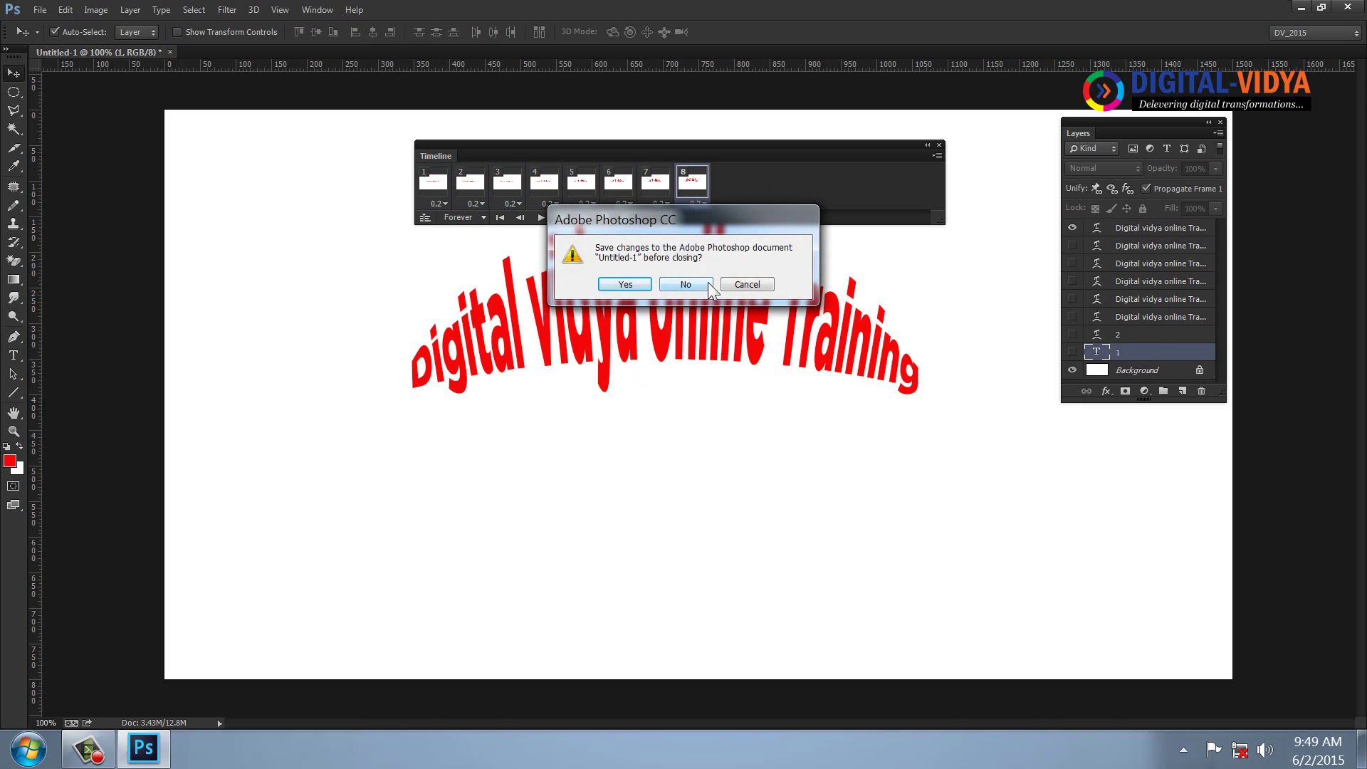
pyautogui.click(747, 284)
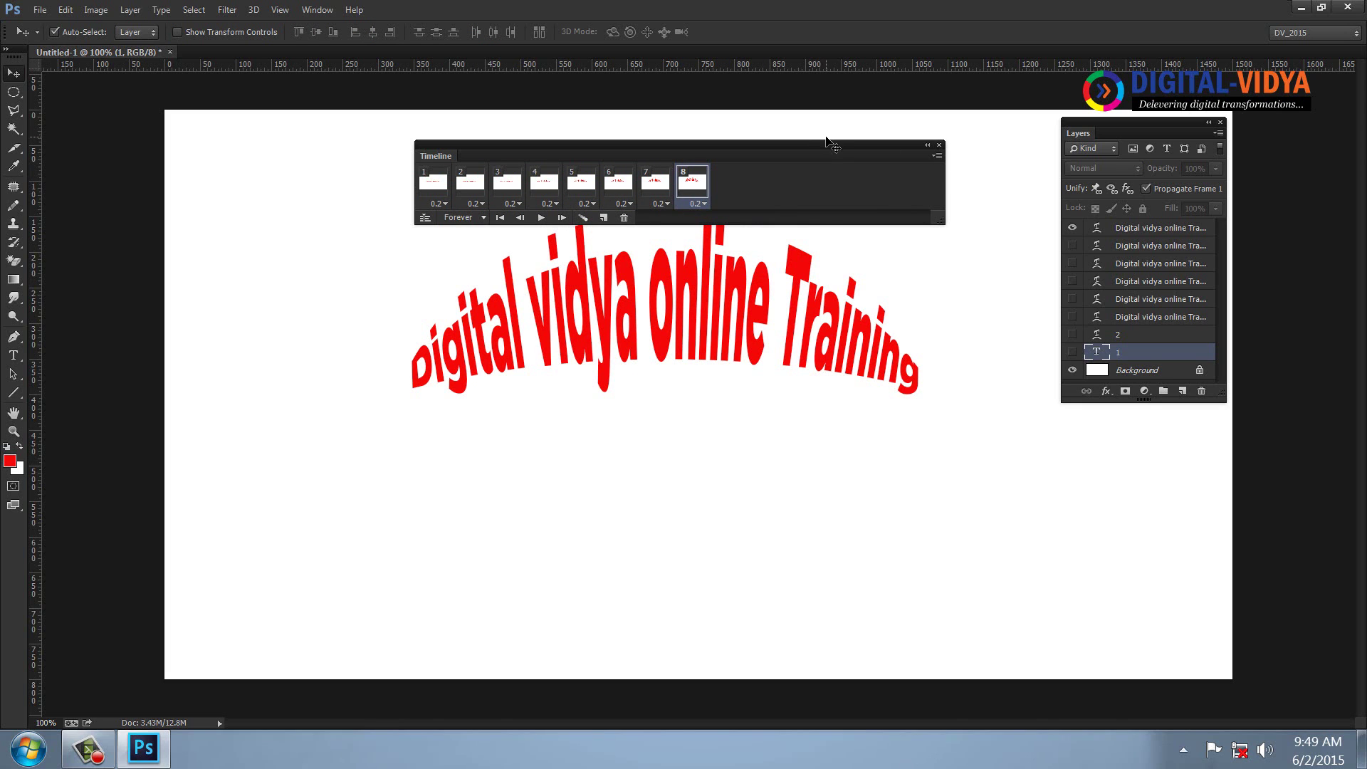
pyautogui.moveTo(825, 141); pyautogui.dragTo(821, 125)
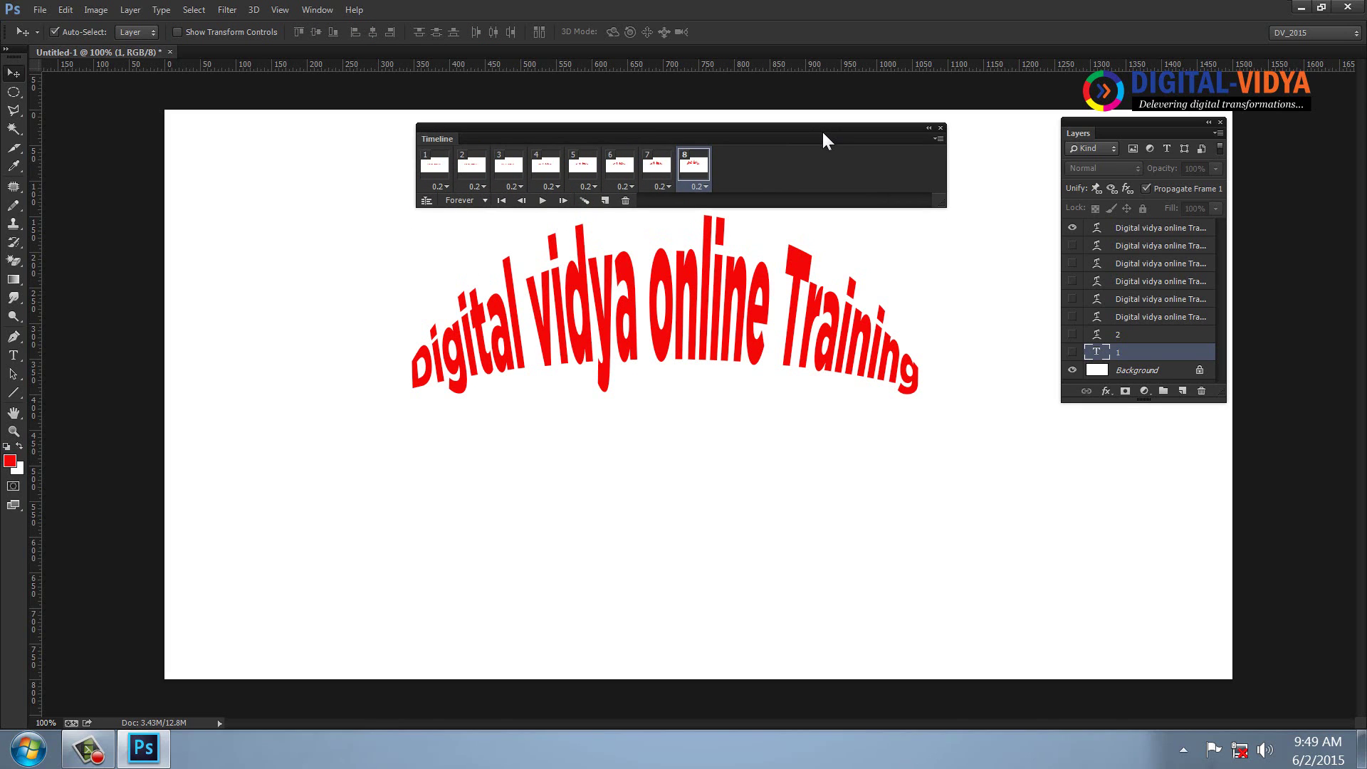